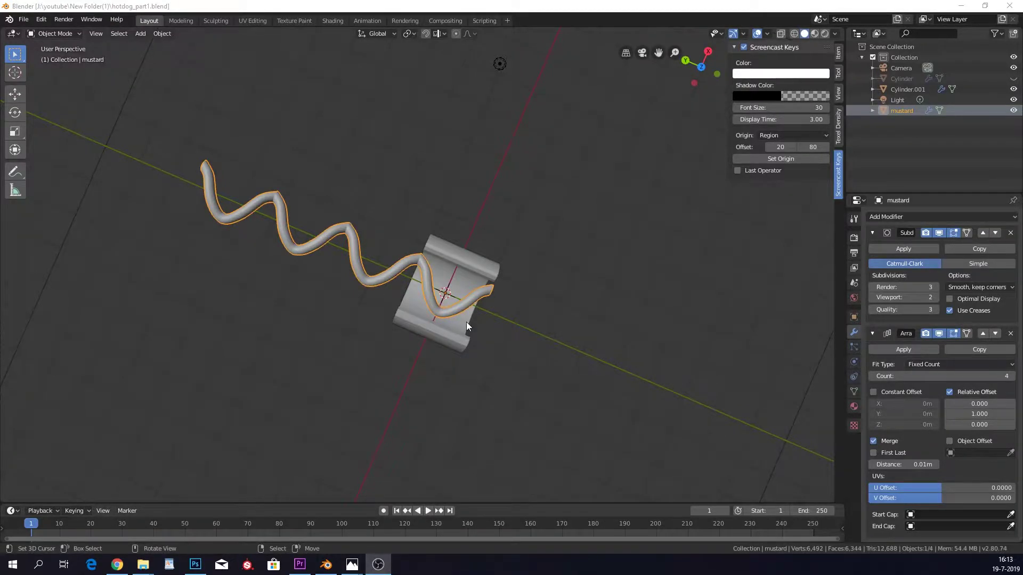
- Unhide the outer bun Cylinder with Alt+H
middle_drag(465, 326, 460, 248)
key(alt+h)
scroll(497, 317, up, 4)
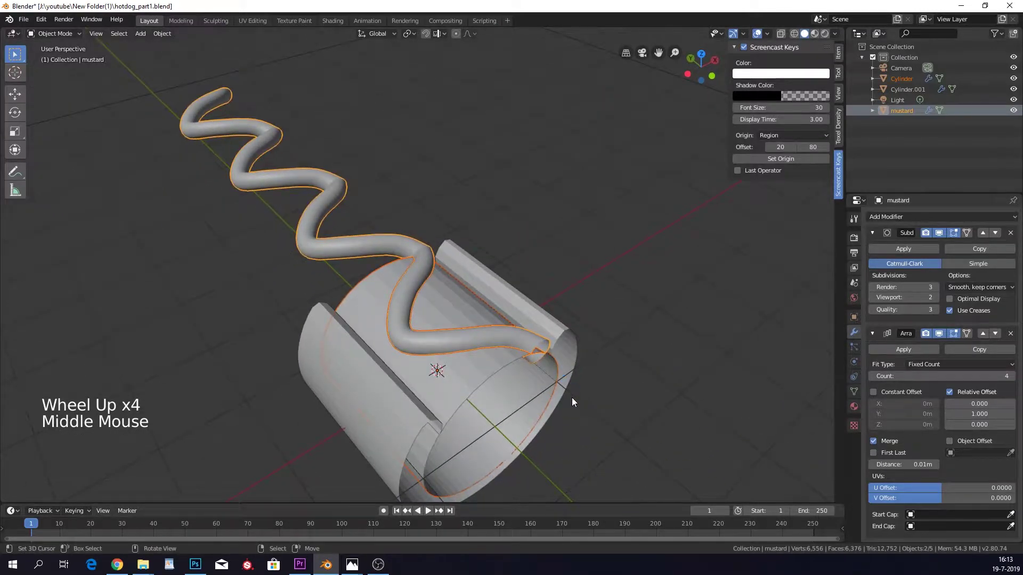
- Show Cylinder.001's Array modifier copies in the viewport, then select Cylinder
right_click(313, 352)
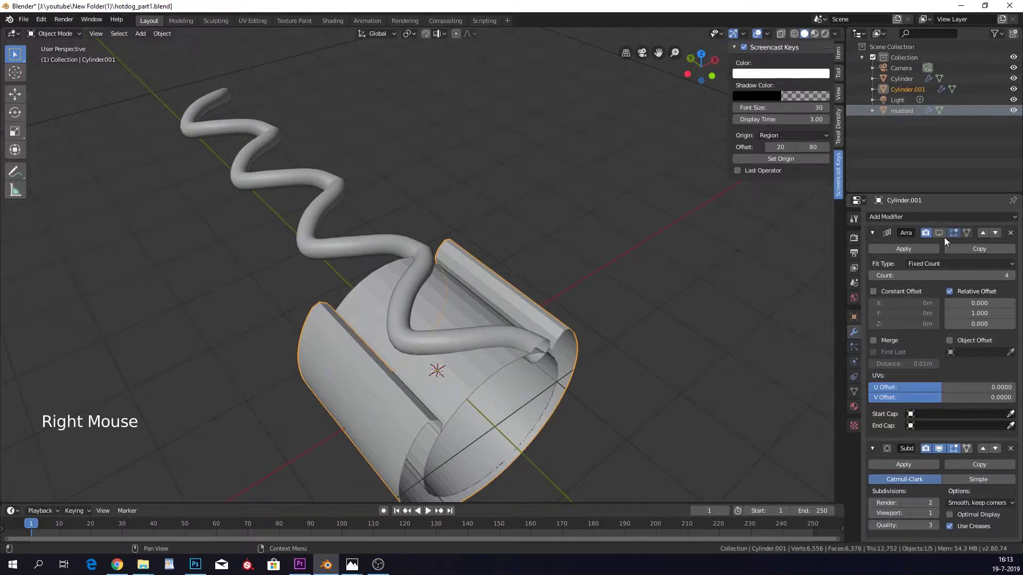
click(1012, 276)
right_click(517, 343)
scroll(983, 354, down, 6)
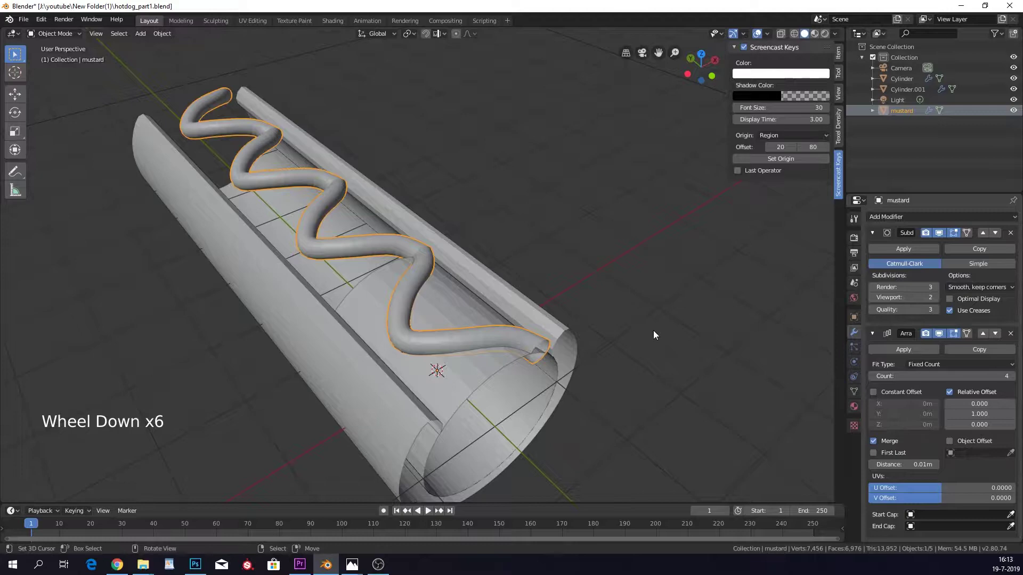
middle_drag(451, 322, 507, 371)
right_click(508, 371)
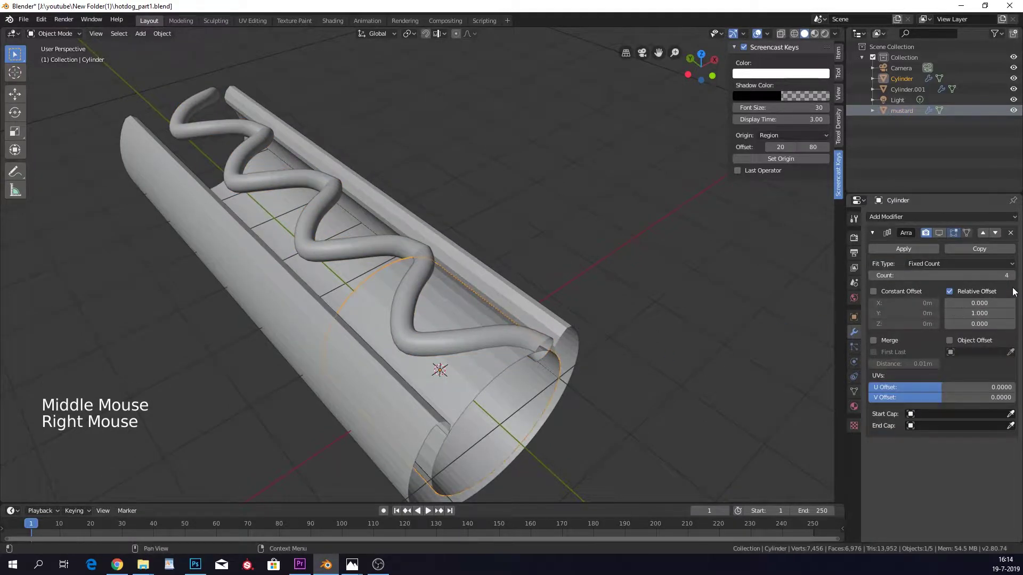
- Show Cylinder's array copies in the viewport and raise its Array count to 8
click(939, 233)
scroll(483, 328, down, 2)
scroll(534, 352, down, 5)
middle_drag(484, 328, 524, 362)
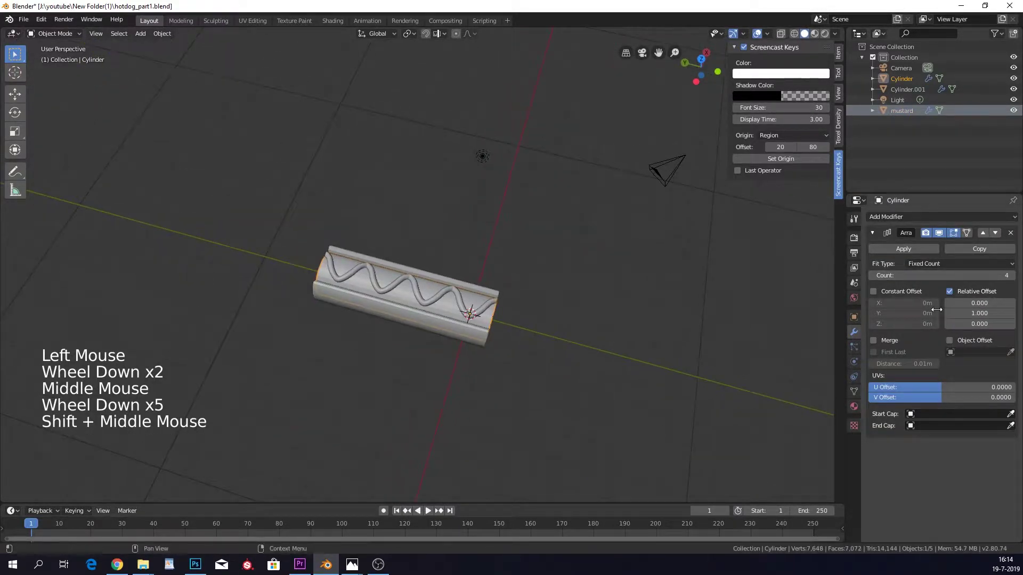
click(1012, 276)
click(1012, 275)
click(1012, 275)
click(1011, 276)
click(1012, 275)
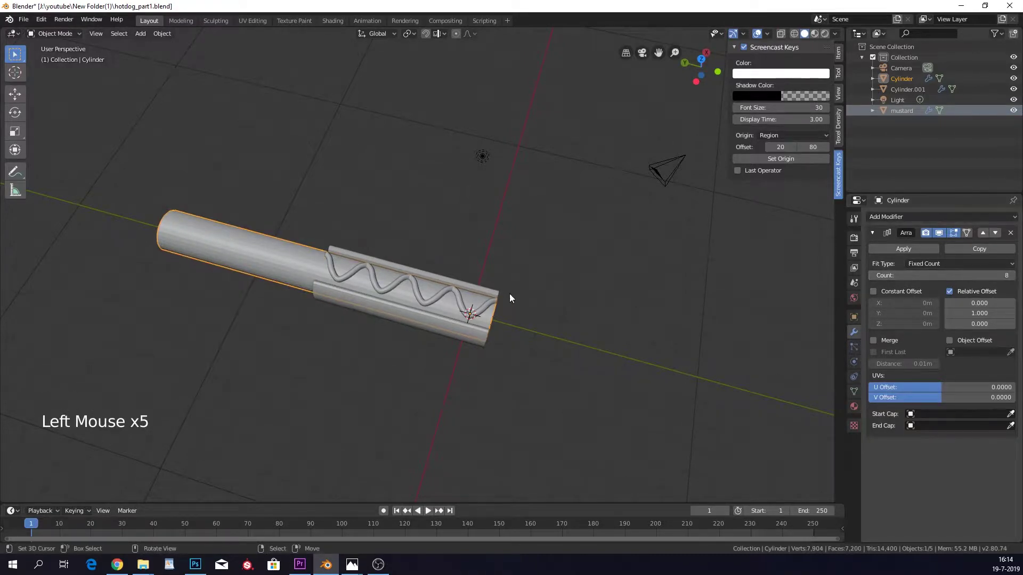
- Raise the Cylinder.001 inner bun's Array count to 8
right_click(498, 298)
click(1015, 276)
click(1012, 275)
click(1012, 276)
click(1012, 275)
click(1012, 275)
click(1012, 275)
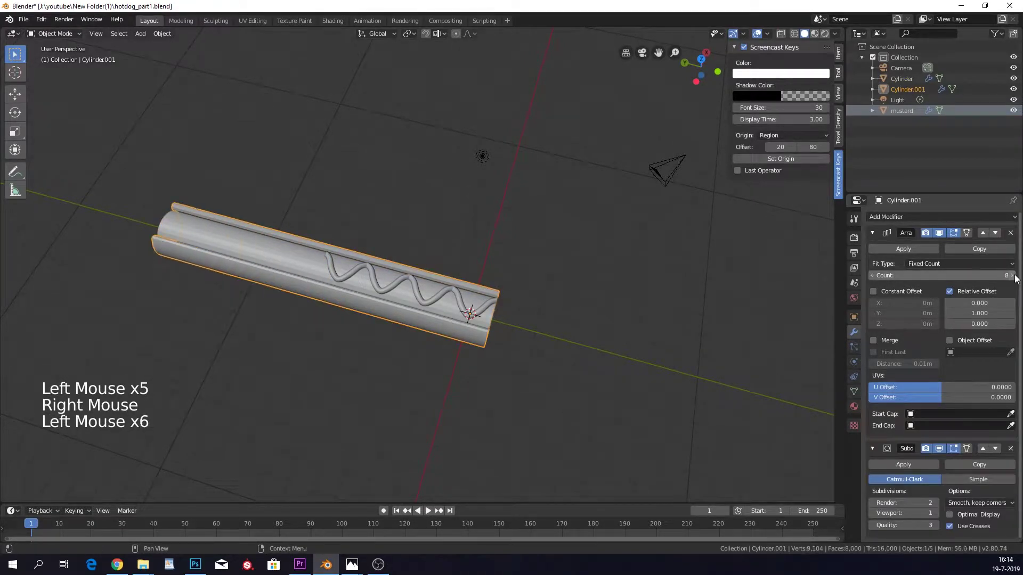
right_click(428, 289)
right_click(433, 296)
- Raise the mustard's Array count to 8 and zoom out
right_click(433, 296)
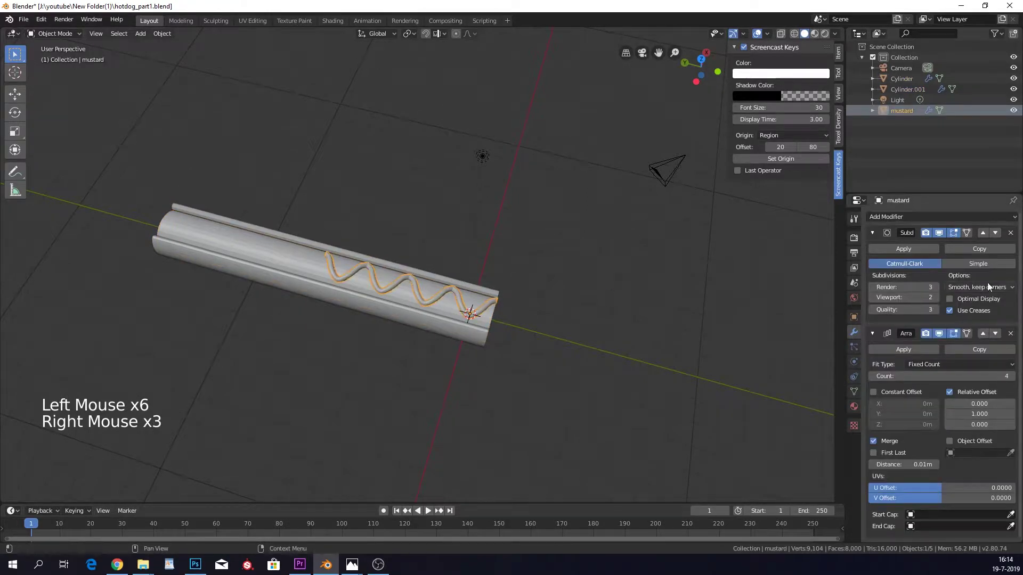
click(1012, 376)
click(1012, 376)
click(1012, 376)
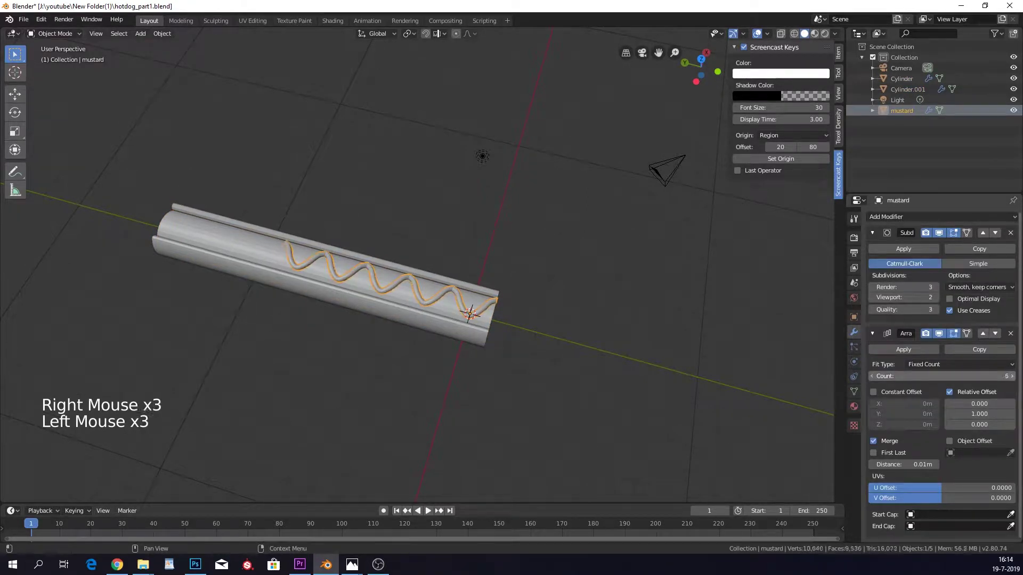
click(1011, 377)
middle_drag(809, 341, 530, 310)
scroll(544, 293, down, 1)
scroll(542, 292, up, 4)
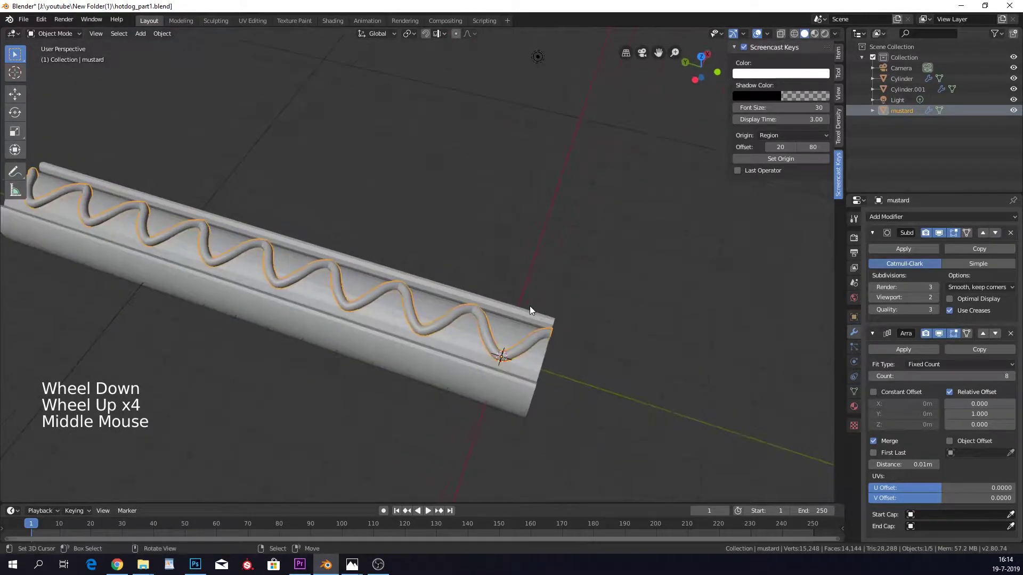
scroll(530, 306, down, 3)
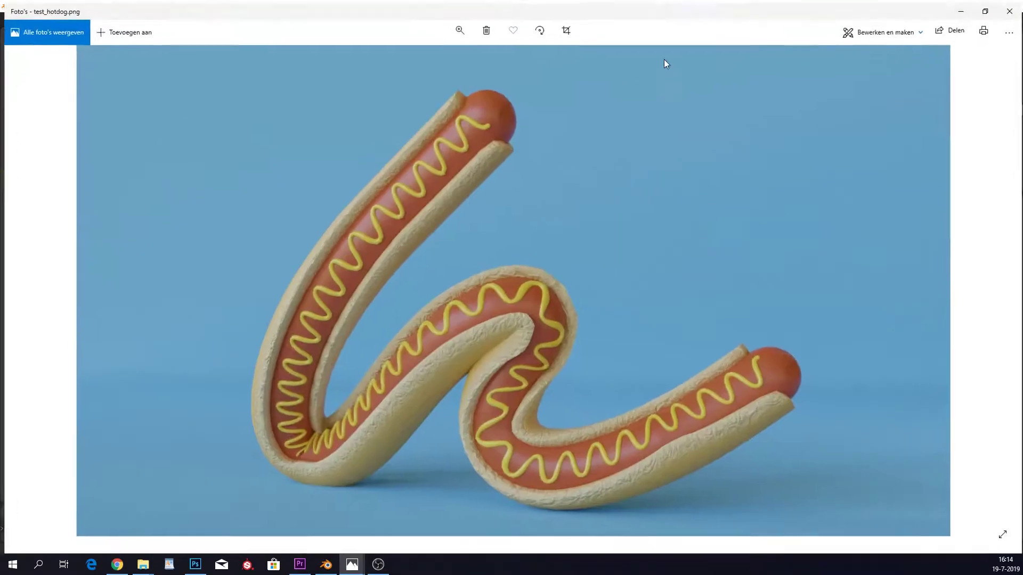
- Close the test_hotdog.png reference in Photos and return to Blender
key(alt+F4)
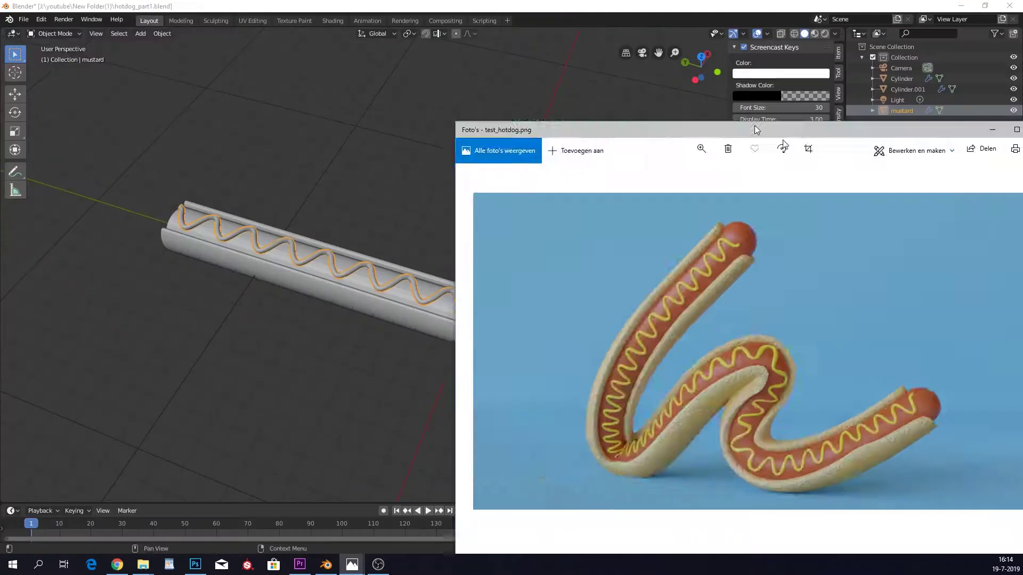
- Add a Bezier curve and scale it up
key(shift+a)
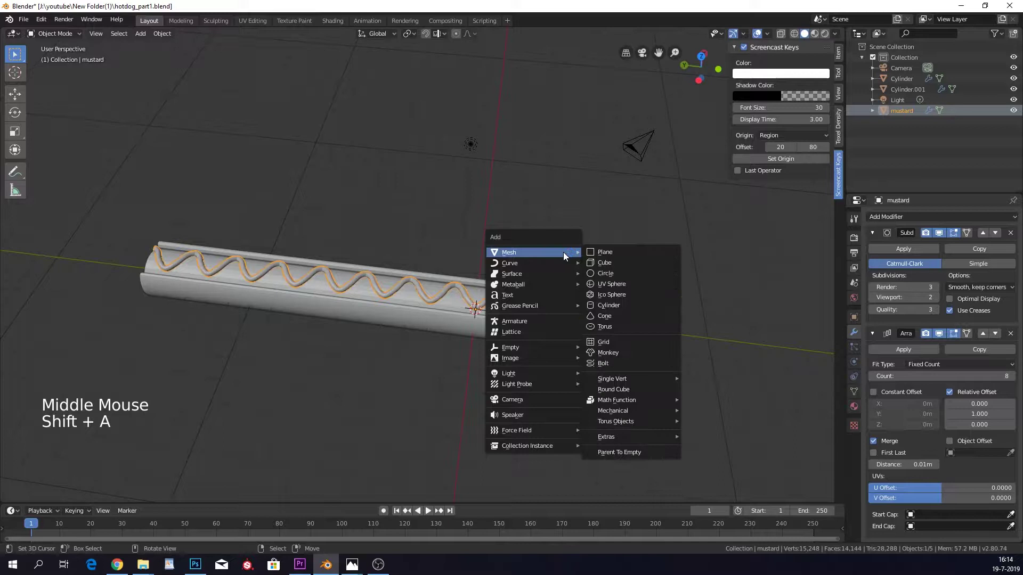
mouse_move(569, 262)
click(627, 265)
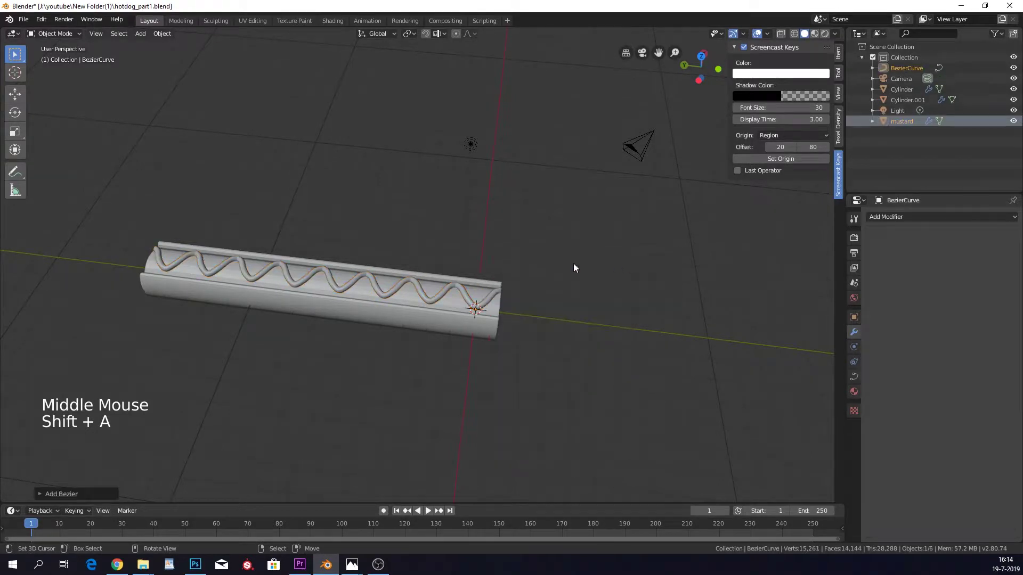
scroll(573, 263, down, 2)
key(s)
click(728, 239)
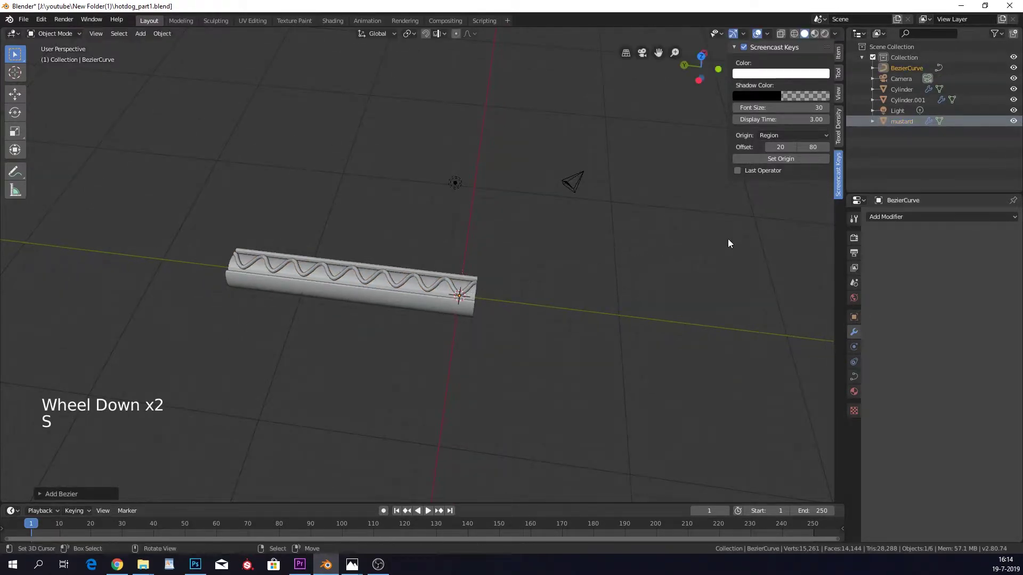
- Rotate the Bezier curve and enlarge it about 15 times beside the hotdog
key(r)
key(y)
key(x)
key(Return)
key(s)
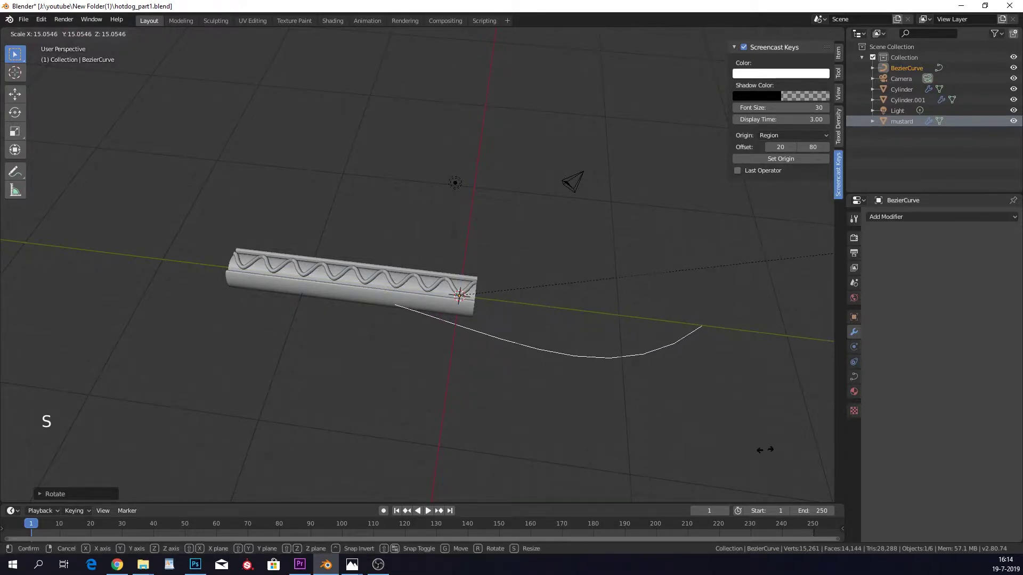
click(618, 430)
scroll(618, 430, down, 2)
middle_drag(618, 431, 503, 308)
scroll(503, 308, up, 4)
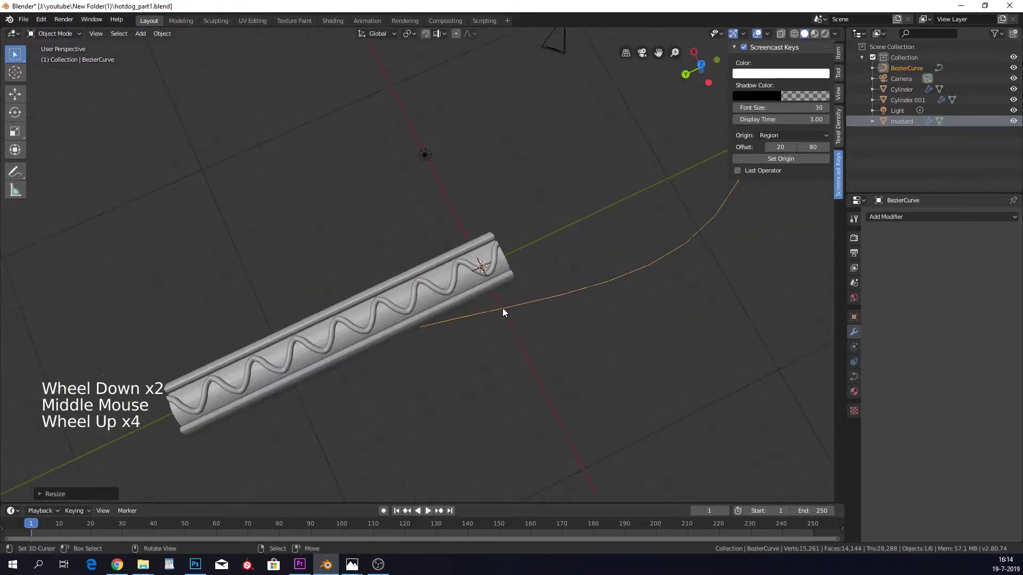
- Add a Curve modifier to Cylinder.001 that bends it along BezierCurve
right_click(471, 300)
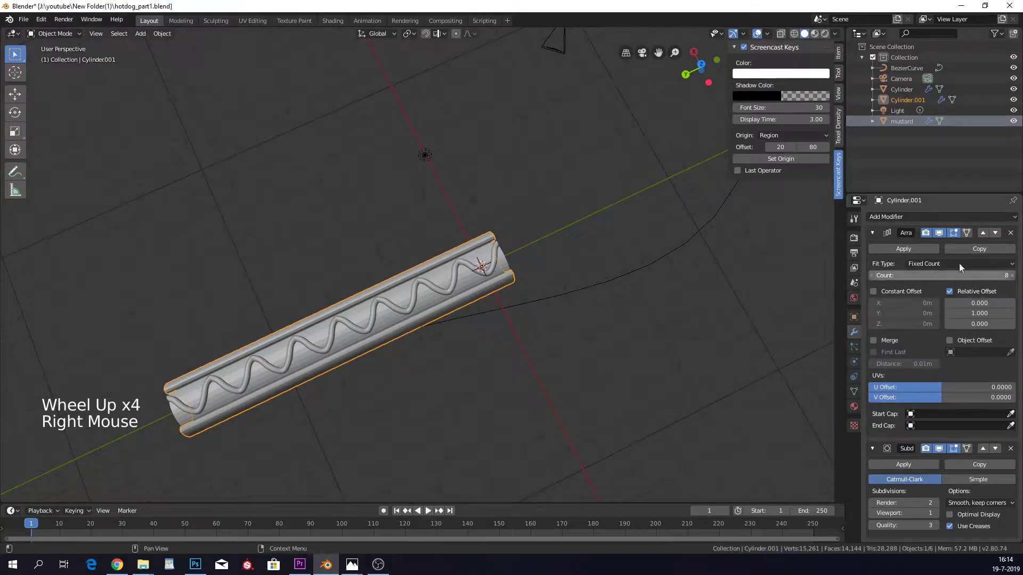
click(962, 217)
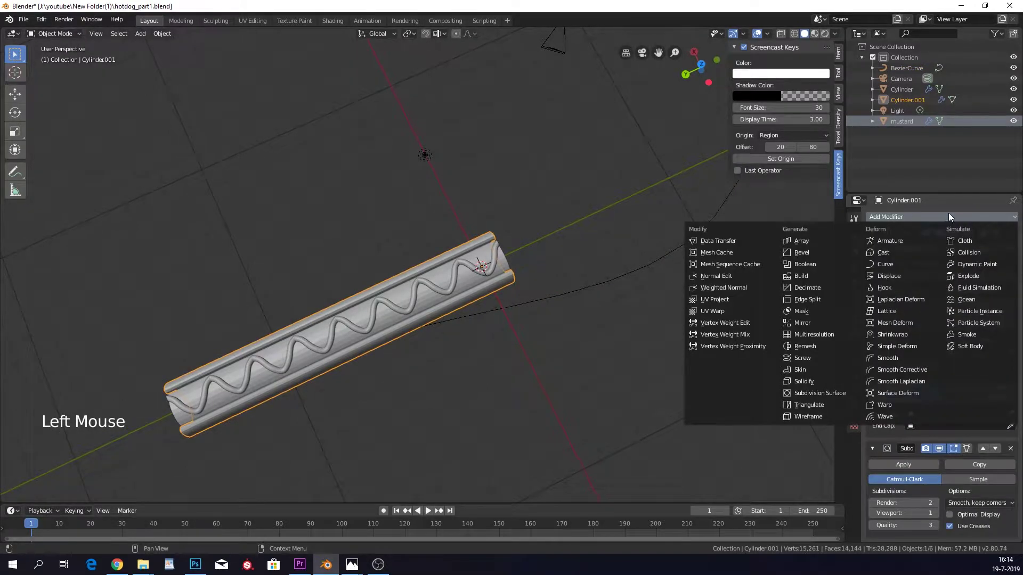
click(881, 264)
scroll(984, 411, down, 14)
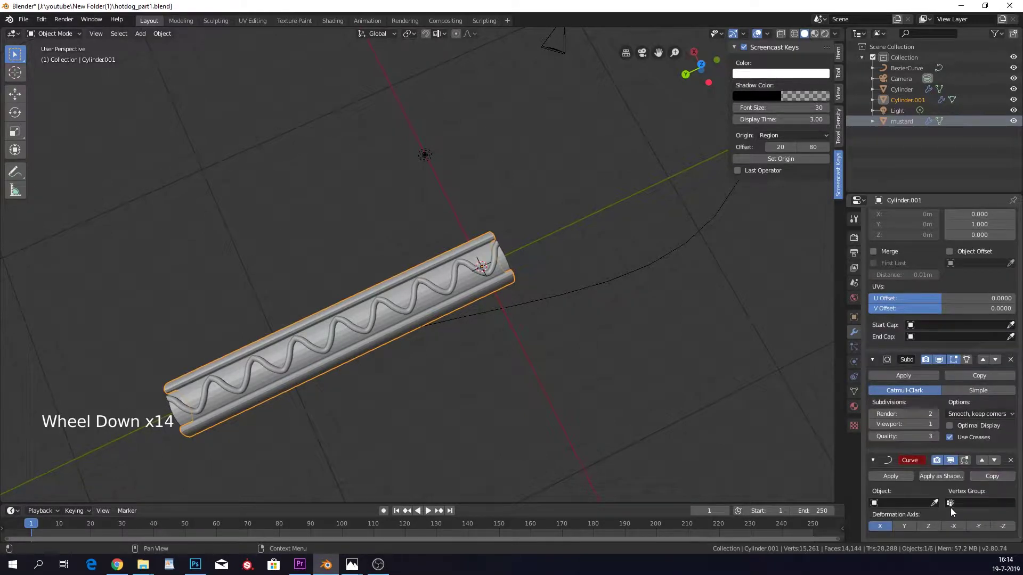
click(934, 503)
click(661, 269)
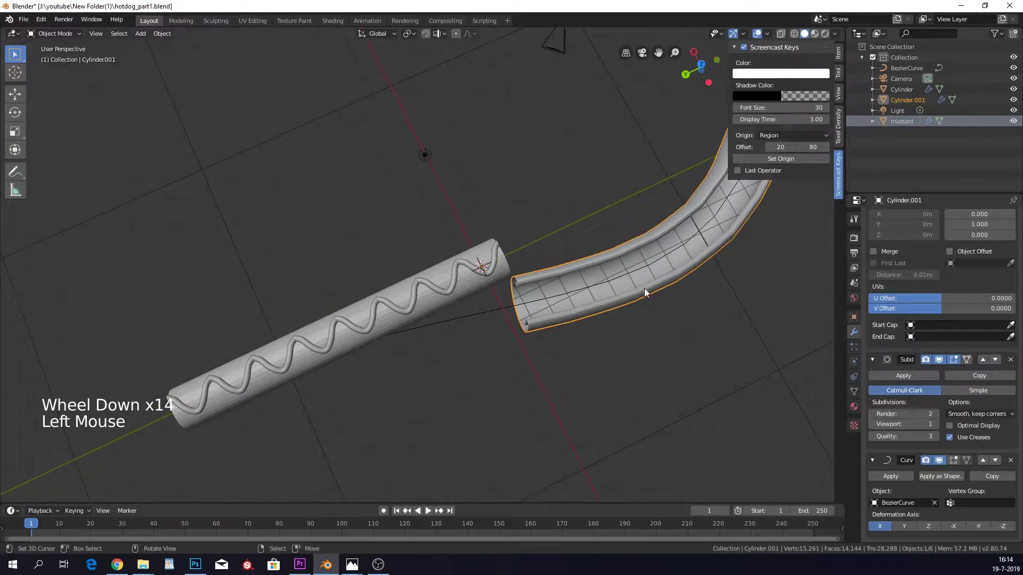
scroll(655, 269, down, 3)
shift+middle_drag(666, 254, 351, 392)
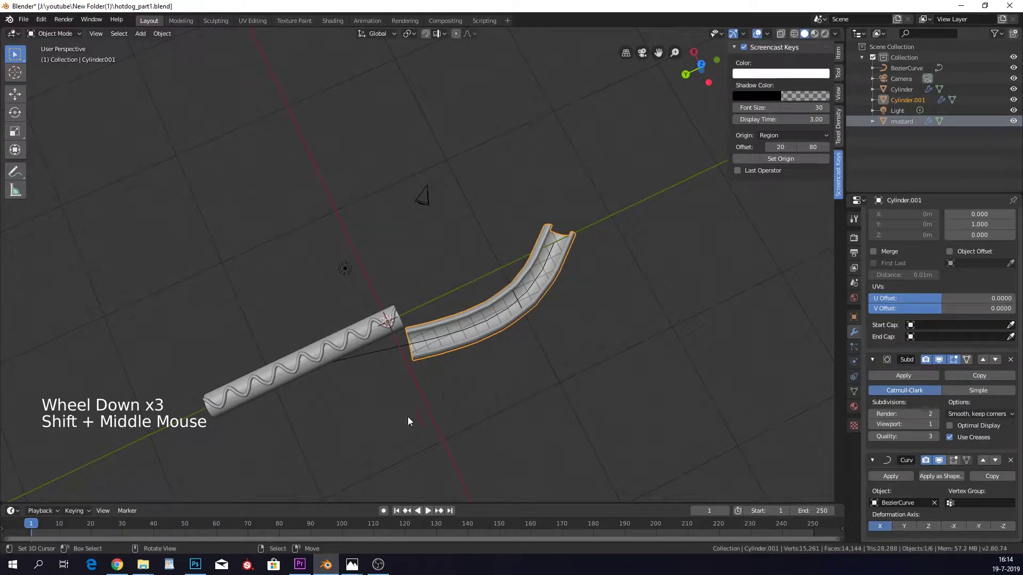
- Add a Curve modifier to the mustard and pick BezierCurve as its Array Object Offset
right_click(390, 328)
click(967, 219)
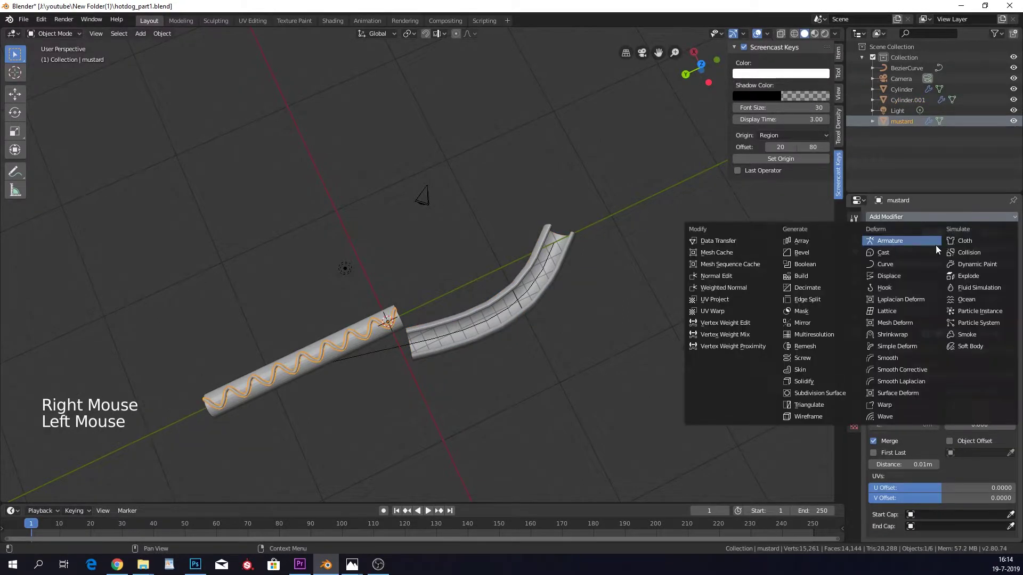
click(909, 264)
click(1011, 453)
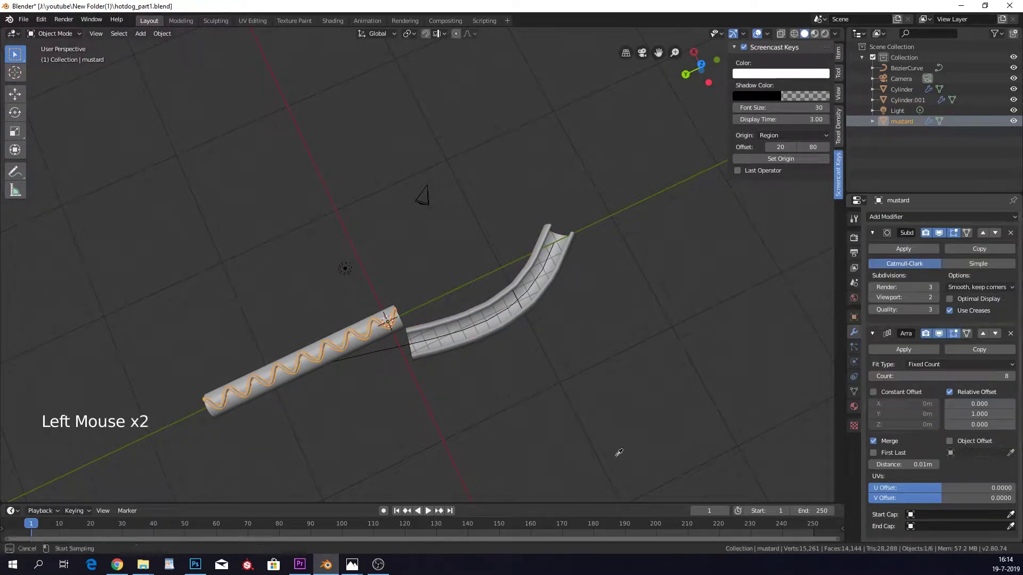
click(396, 352)
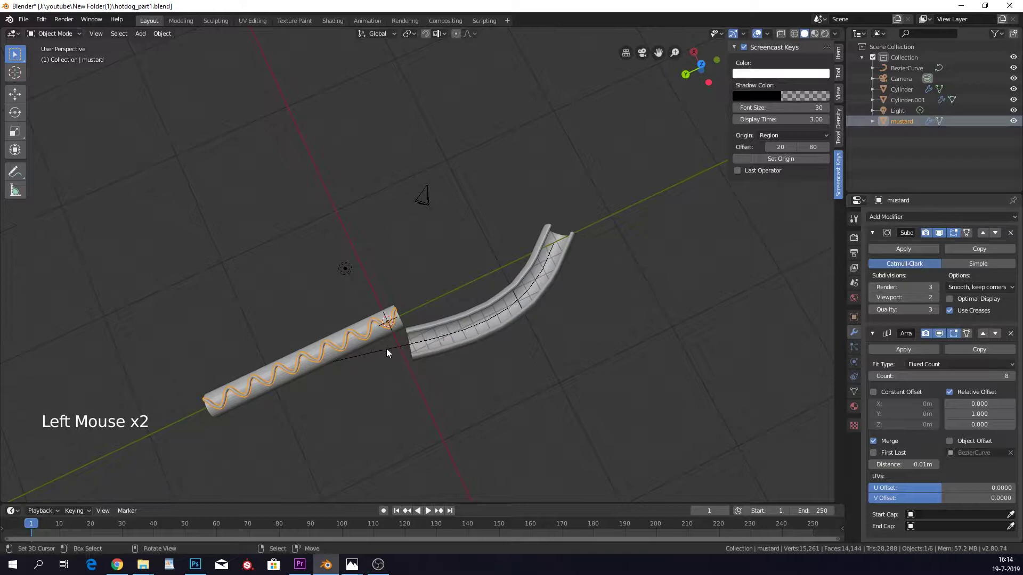
click(983, 453)
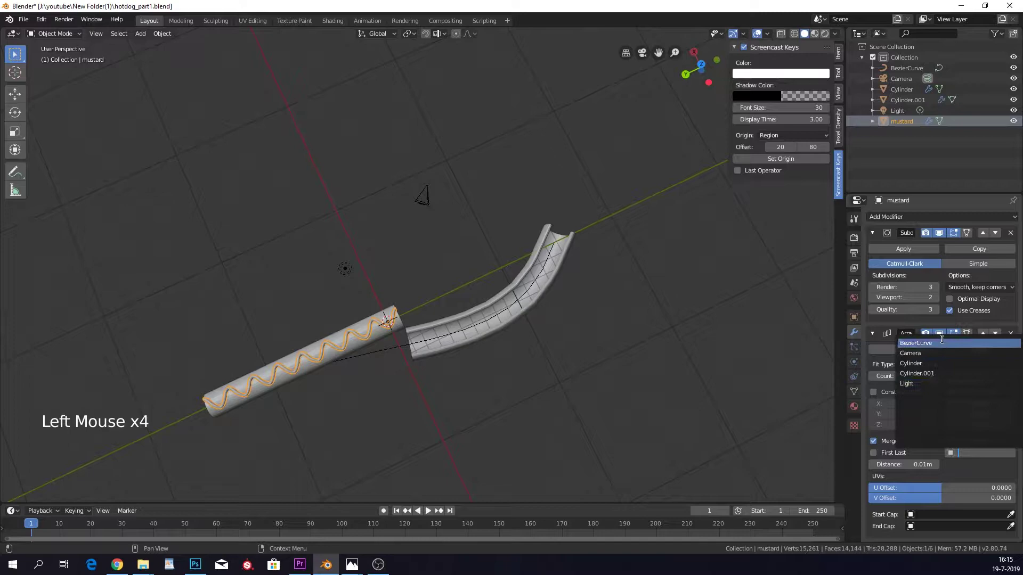
- Add a Curve modifier to Cylinder using BezierCurve as its curve object
shift+middle_drag(498, 341, 478, 353)
scroll(464, 304, up, 2)
right_click(464, 306)
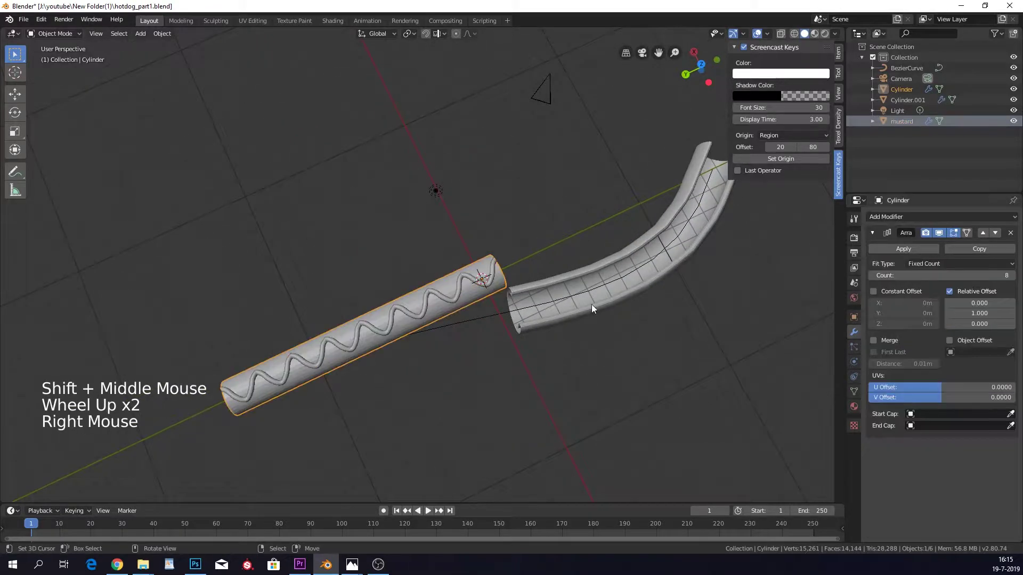
click(947, 217)
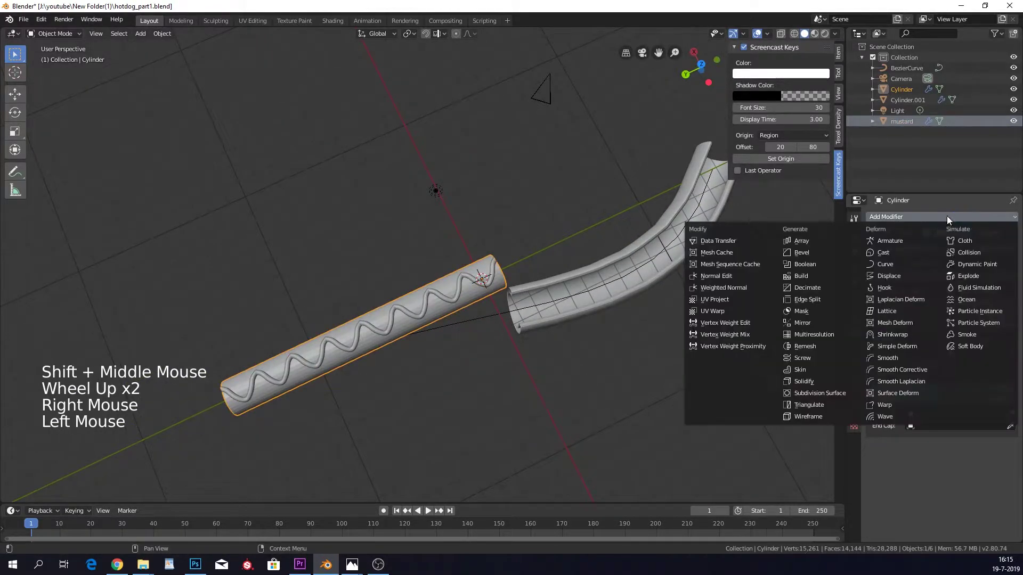
click(903, 260)
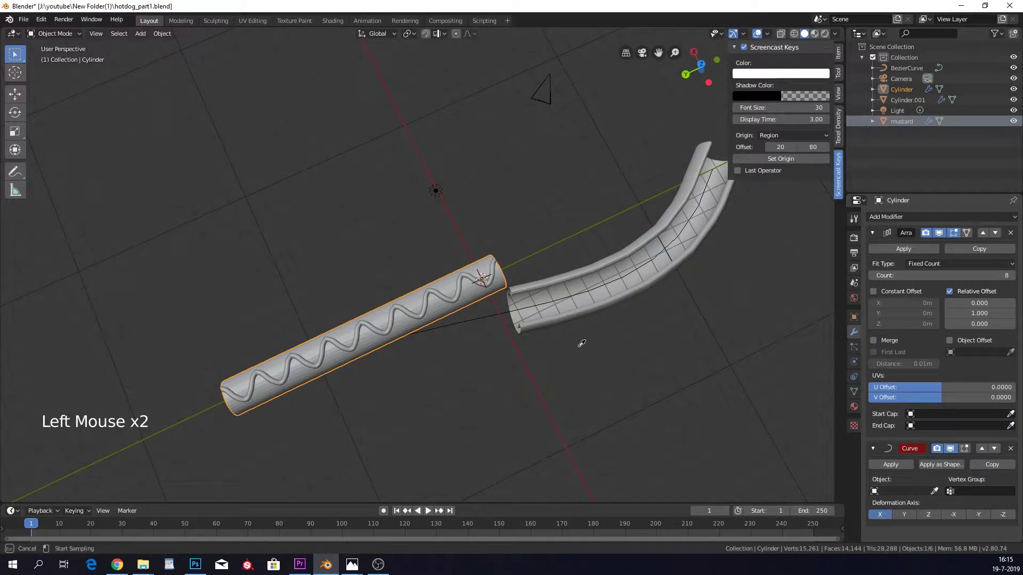
click(489, 317)
- Set the mustard's Curve modifier object to BezierCurve so it bends with the bun
right_click(461, 298)
shift+middle_drag(461, 298, 554, 293)
scroll(924, 402, down, 5)
click(930, 506)
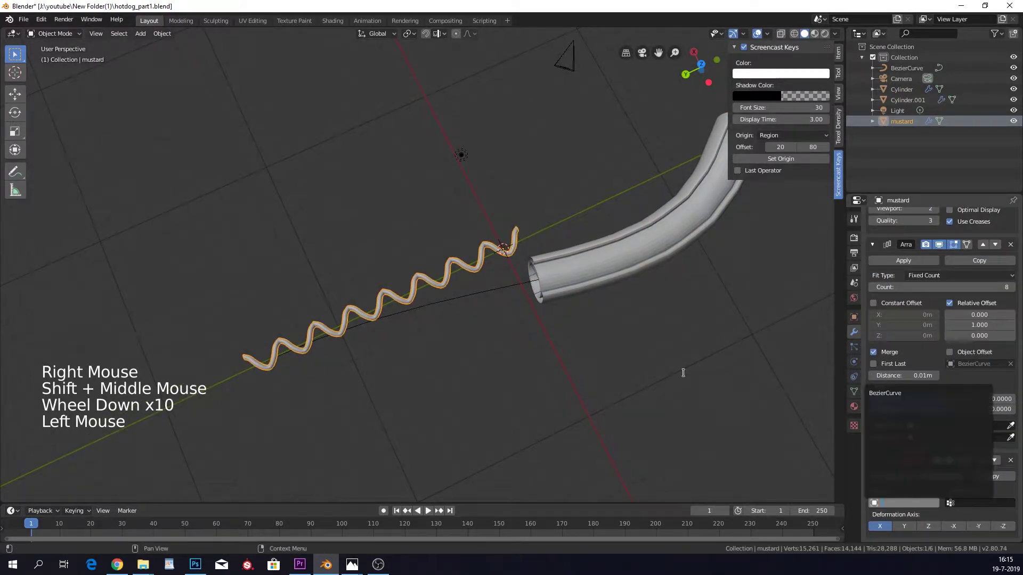
click(901, 397)
shift+middle_drag(624, 277, 504, 306)
scroll(593, 347, up, 2)
scroll(593, 346, up, 2)
scroll(500, 304, down, 4)
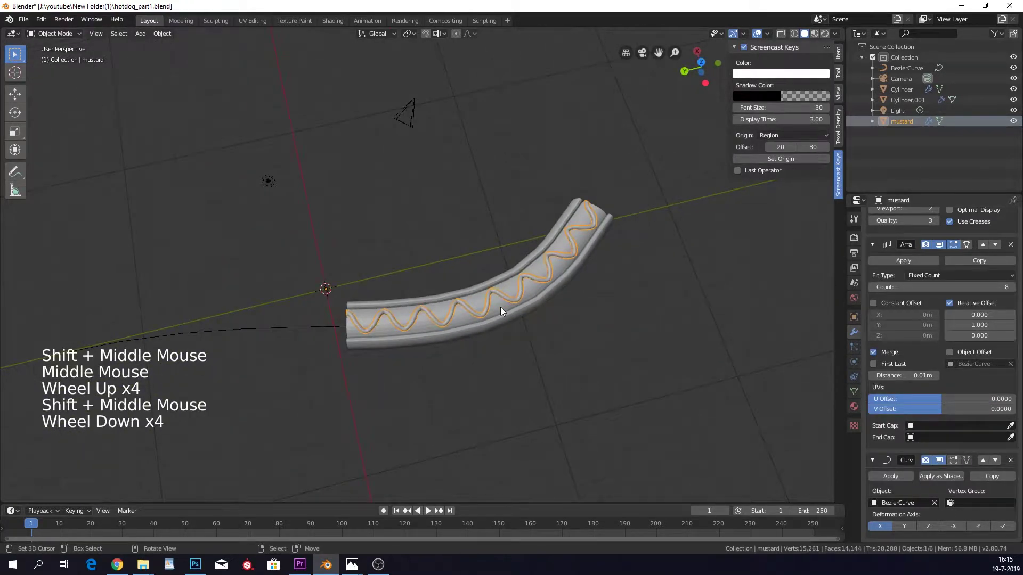
right_click(316, 334)
- In BezierCurve's Edit Mode, pull the right end point to bend the hotdog, undoing a trial extrusion
right_click(292, 324)
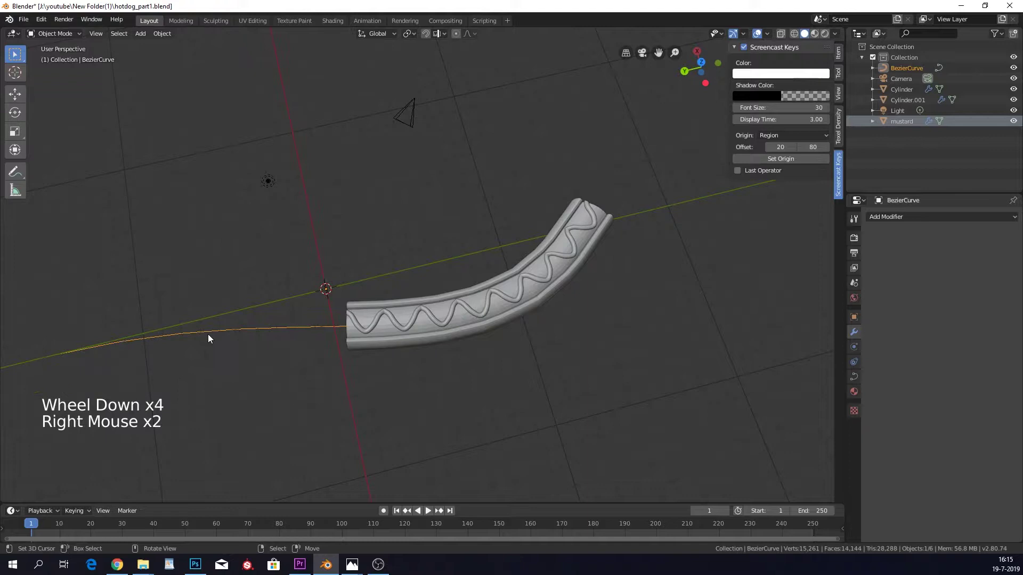
scroll(231, 357, down, 1)
scroll(254, 336, down, 1)
key(Tab)
right_click(215, 317)
key(g)
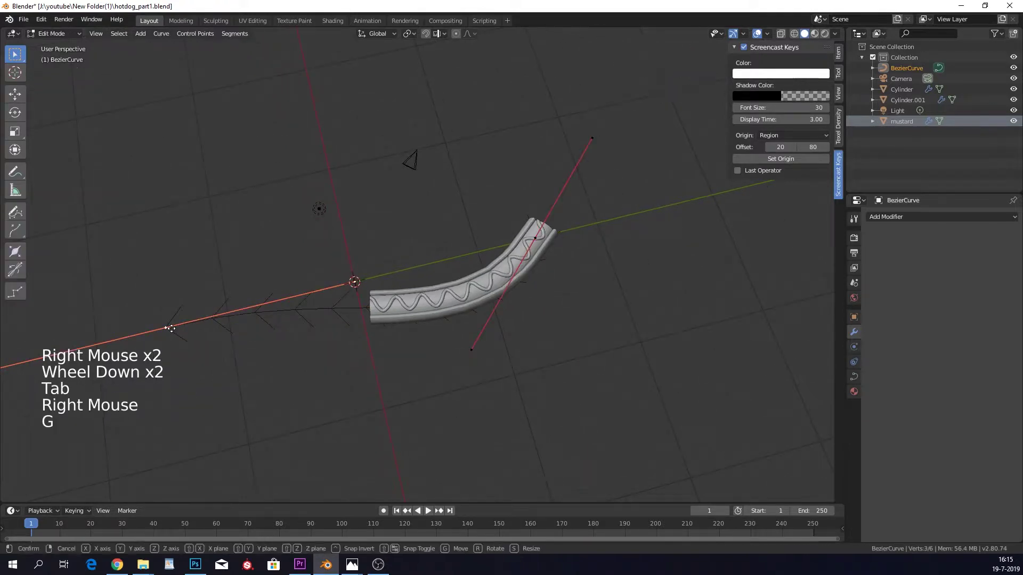
right_click(575, 278)
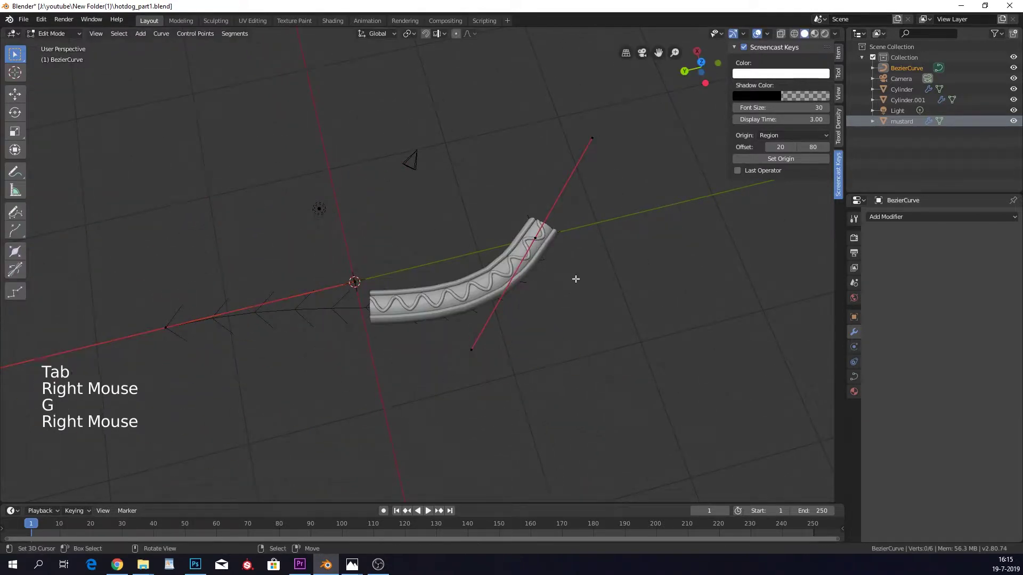
right_drag(555, 242, 485, 224)
middle_drag(520, 284, 530, 322)
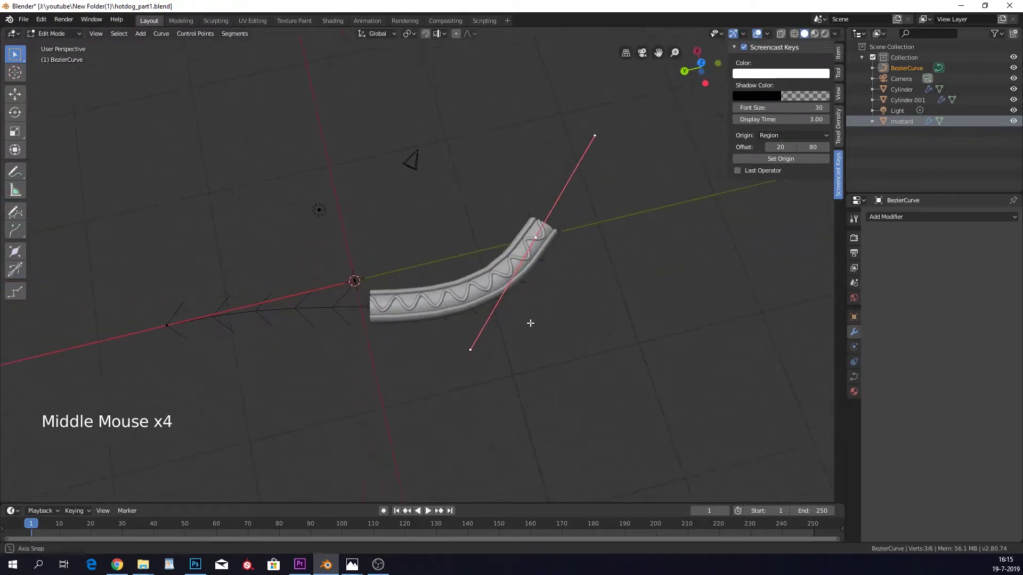
scroll(530, 322, up, 6)
scroll(528, 322, down, 3)
middle_drag(628, 272, 639, 257)
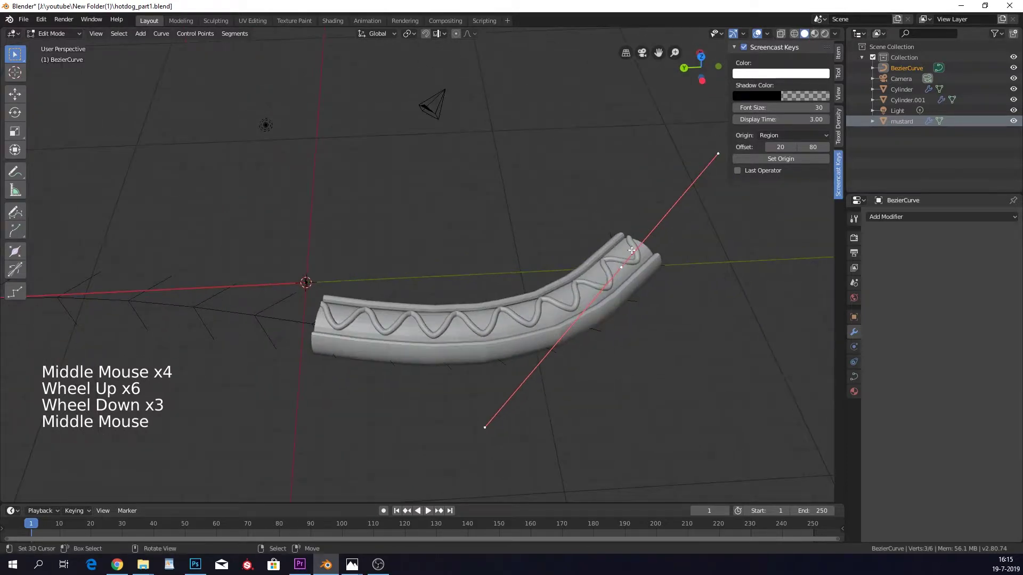
key(e)
click(580, 33)
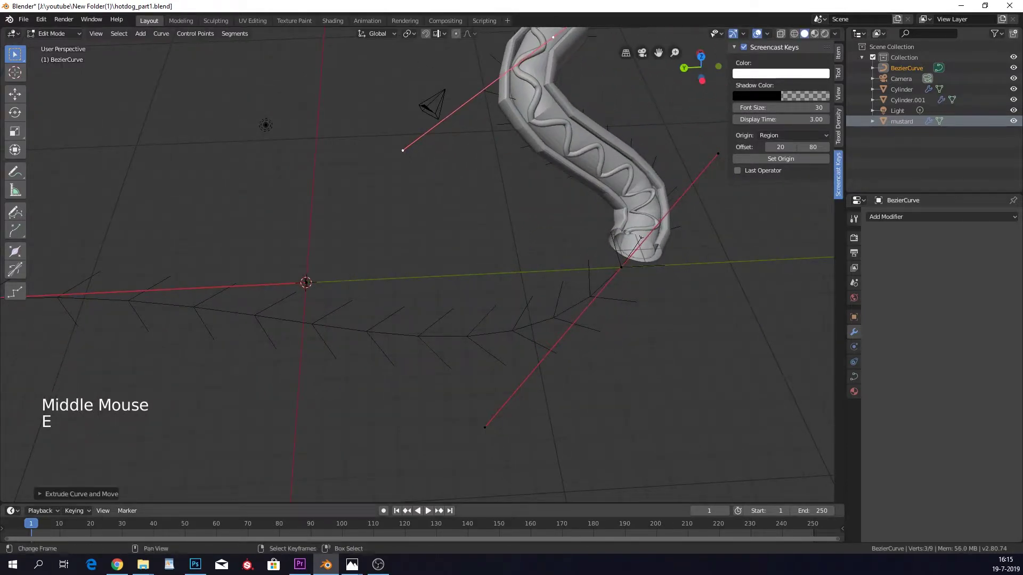
key(ctrl+z)
- Subdivide the curve between its two end points and raise the new middle point
right_click(339, 319)
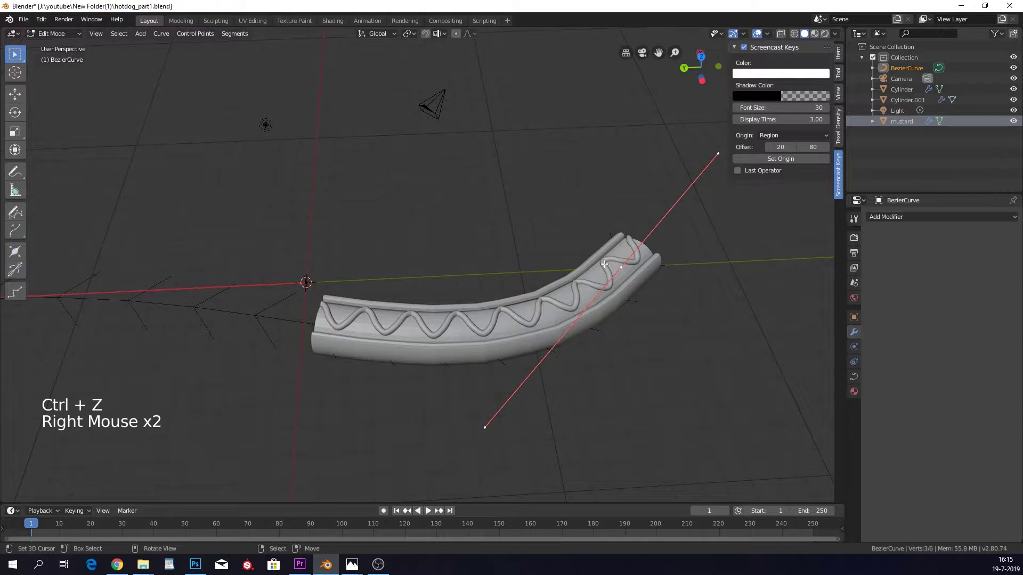
scroll(605, 263, down, 2)
shift+right_click(190, 276)
scroll(193, 283, down, 2)
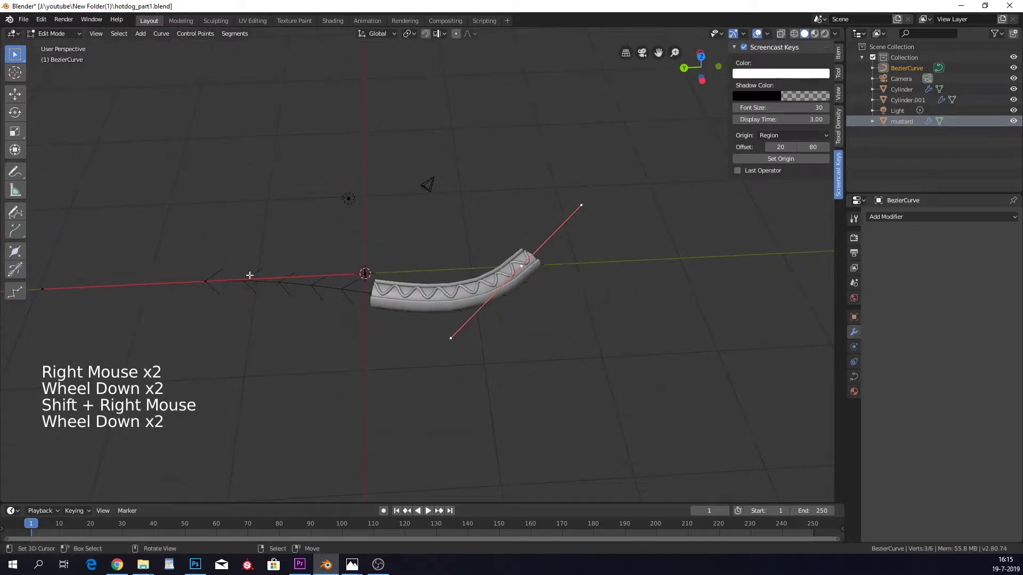
right_click(160, 295)
right_click(239, 284)
right_click(240, 284)
shift+right_click(512, 269)
key(w)
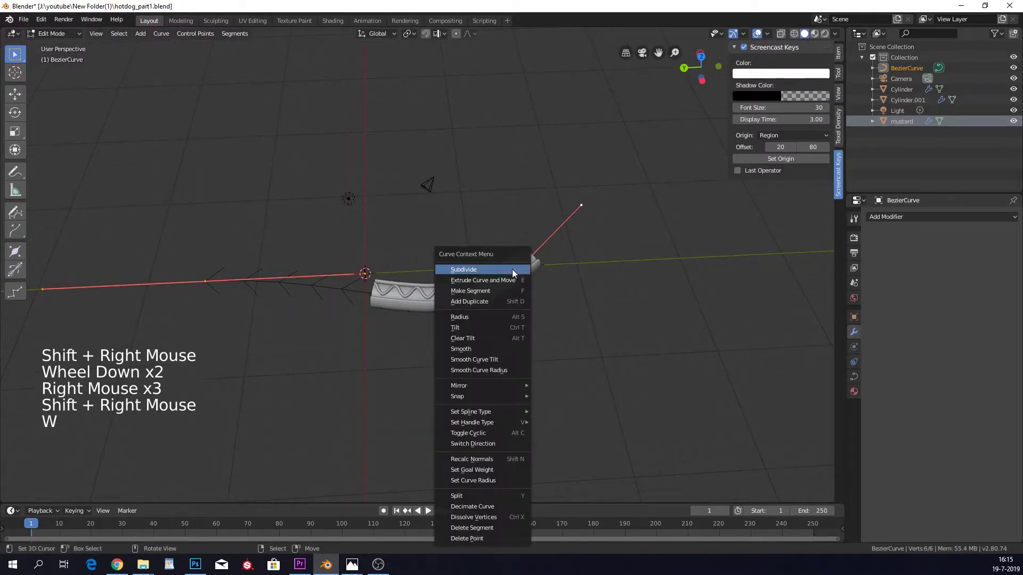
click(512, 269)
right_click(423, 293)
right_drag(423, 293, 457, 195)
- Try a Ctrl+T tilt on the middle point, undo it, and return to Object Mode
middle_drag(457, 195, 334, 246)
scroll(417, 300, up, 4)
middle_drag(417, 299, 438, 308)
scroll(430, 320, up, 1)
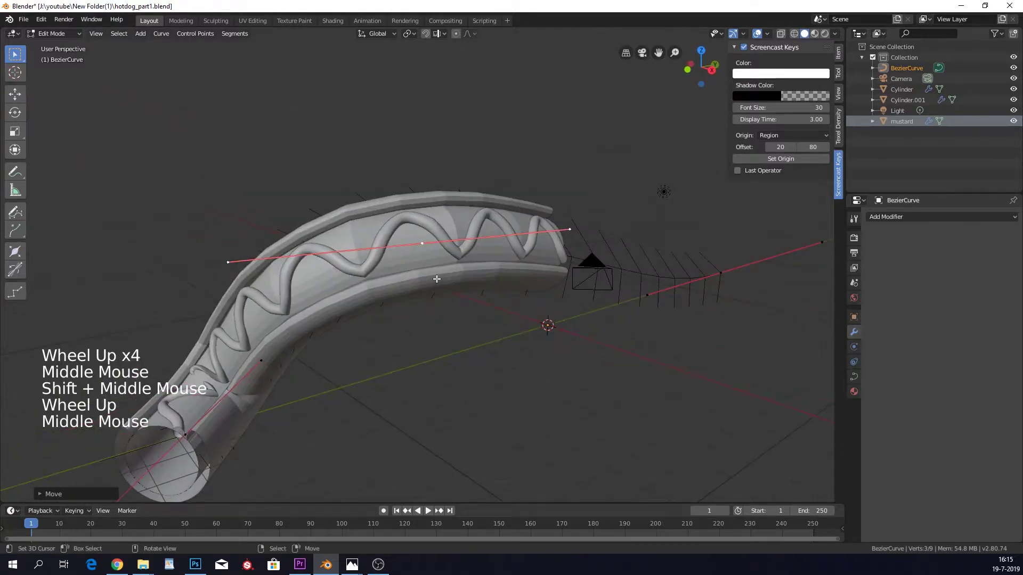
key(ctrl+t)
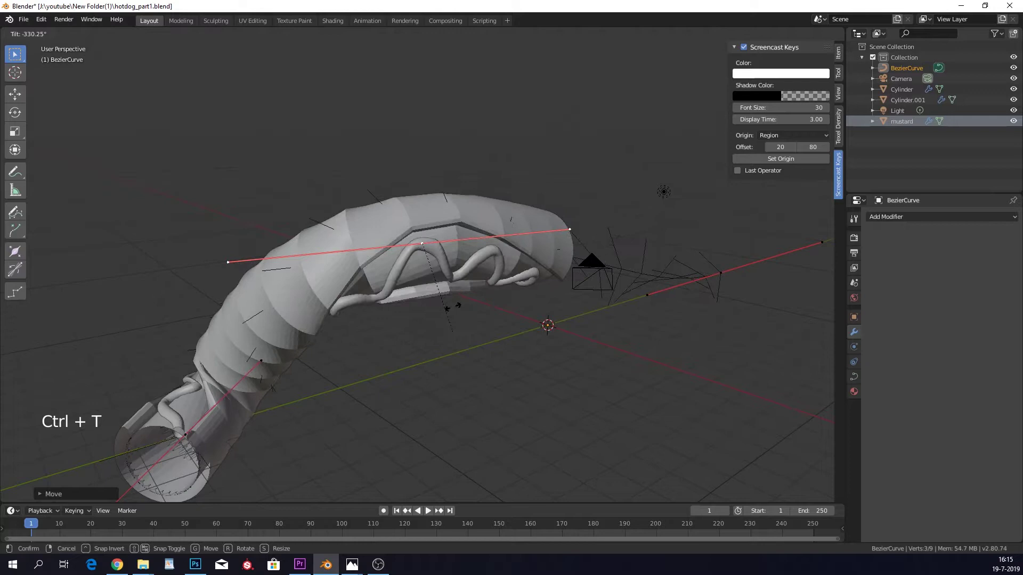
click(455, 254)
key(ctrl+z)
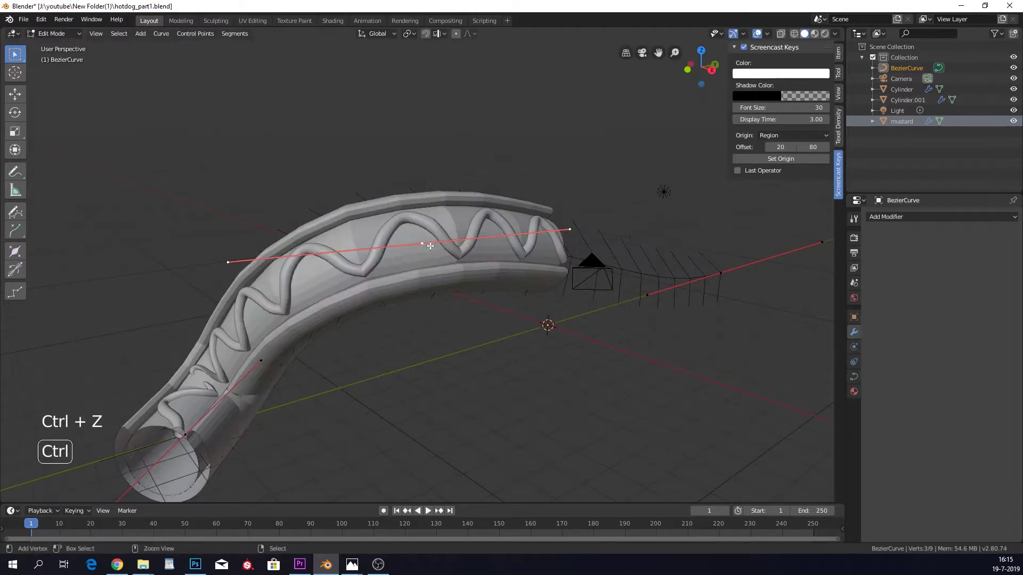
scroll(467, 302, down, 1)
key(Tab)
middle_drag(424, 283, 551, 246)
- Select the Cylinder.001 bun and enter Edit Mode on its mesh
scroll(617, 204, up, 4)
scroll(617, 204, down, 1)
scroll(613, 208, down, 1)
middle_drag(613, 208, 510, 277)
scroll(510, 277, up, 1)
scroll(510, 277, down, 1)
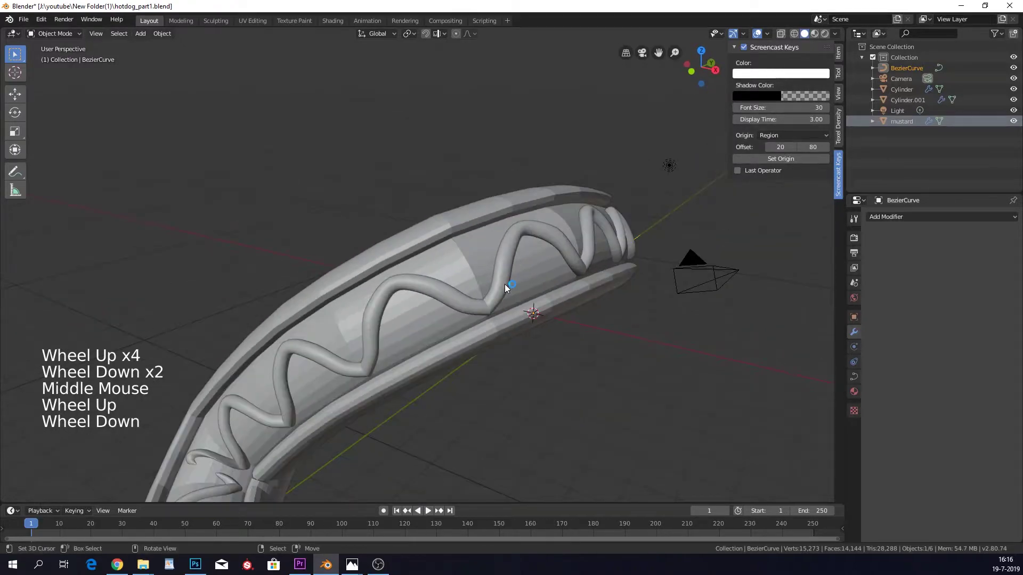
right_click(510, 321)
scroll(505, 299, down, 1)
key(Tab)
scroll(505, 300, down, 1)
middle_drag(505, 299, 477, 183)
scroll(418, 365, up, 7)
- Add Ctrl+R edge loops along the bun, redoing the cut once, then exit Edit Mode
key(ctrl+r)
scroll(466, 336, up, 5)
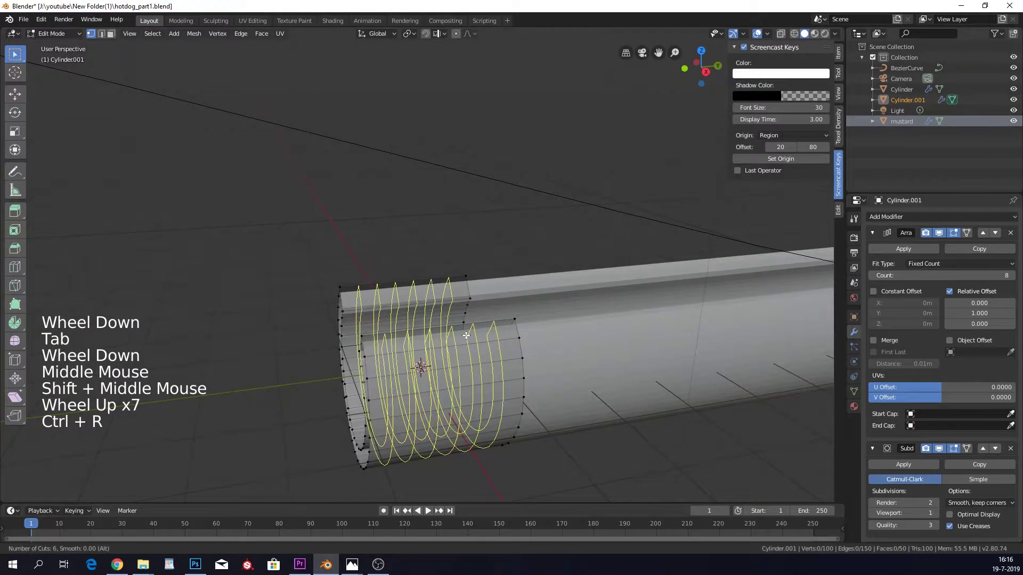
scroll(466, 336, up, 1)
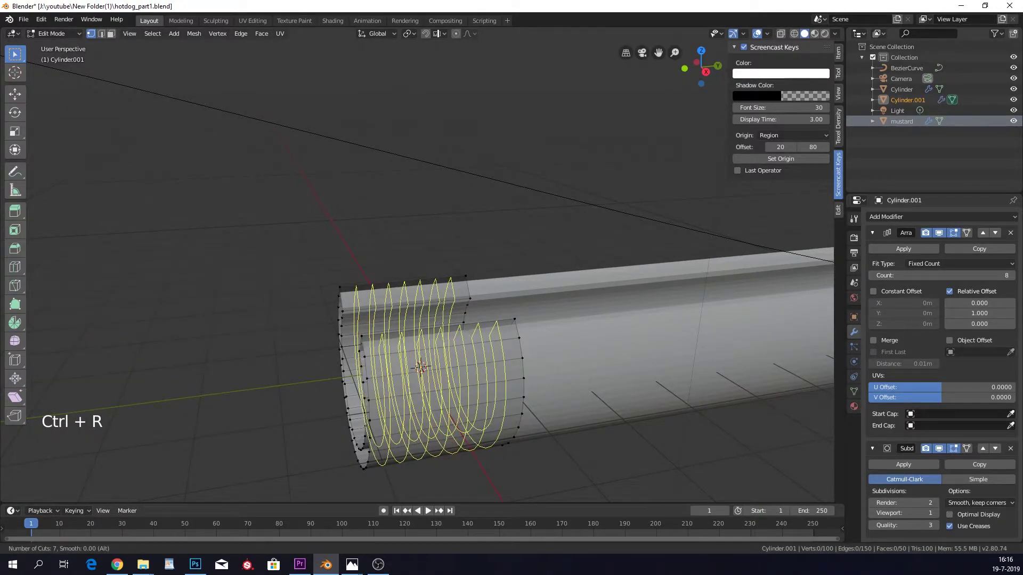
click(495, 338)
key(ctrl+z)
key(ctrl+r)
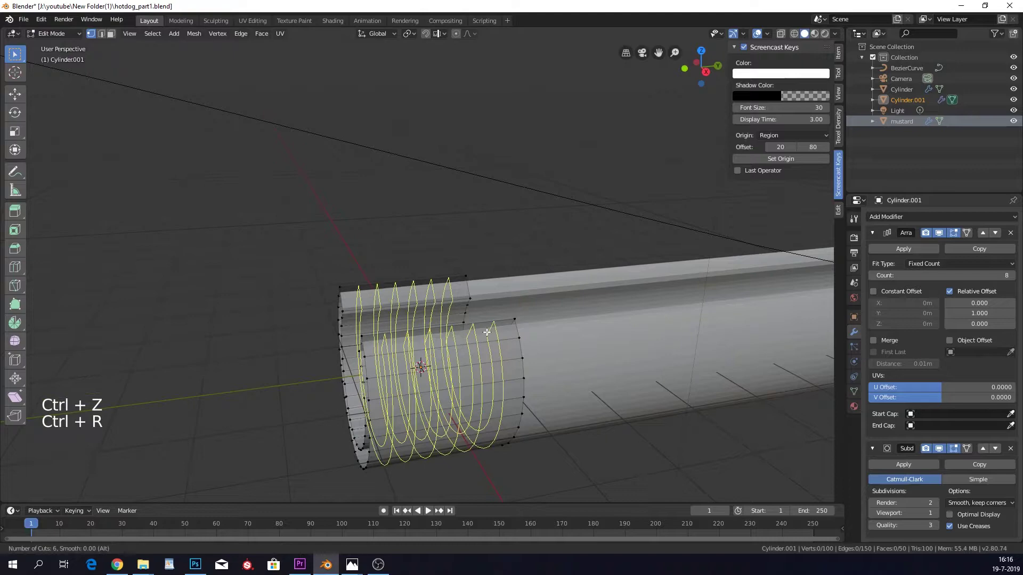
click(486, 332)
key(Tab)
scroll(550, 323, down, 7)
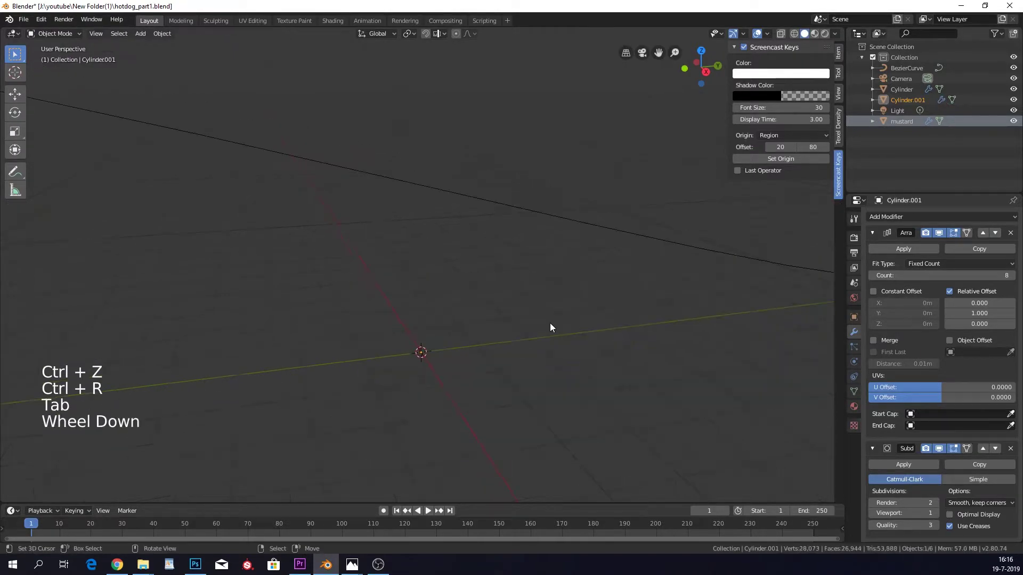
- Select the bun Cylinder and enter Edit Mode with the view turned toward its end
shift+middle_drag(309, 265, 481, 325)
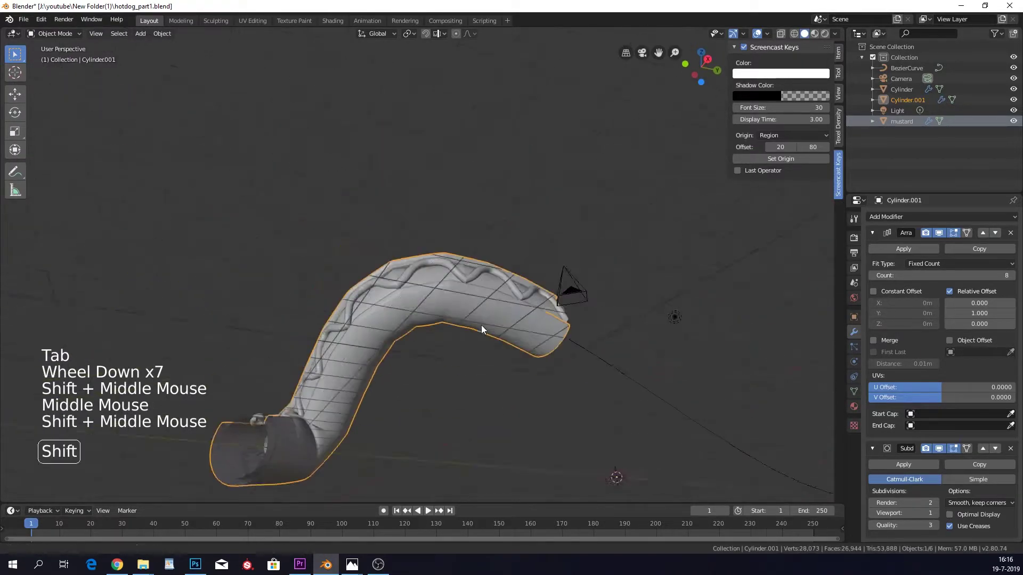
scroll(484, 346, up, 4)
right_click(465, 395)
key(Tab)
scroll(464, 395, down, 5)
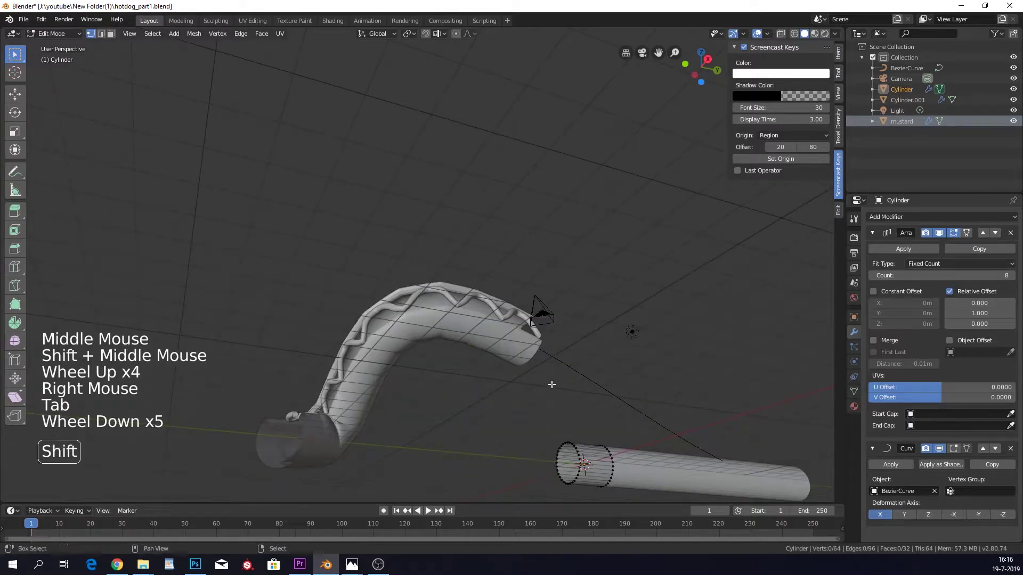
shift+middle_drag(464, 395, 480, 370)
key(Tab)
key(Tab)
middle_drag(579, 394, 571, 403)
middle_drag(571, 403, 565, 430)
- Cut seven edge loops across the Cylinder's end, then return to Object Mode and check the bend
key(ctrl+r)
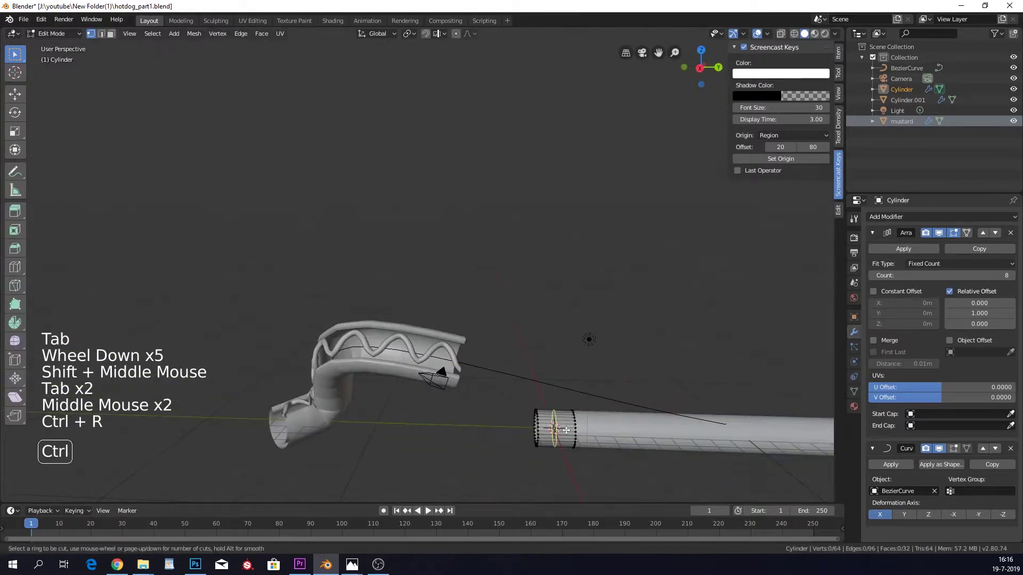
scroll(566, 430, up, 1)
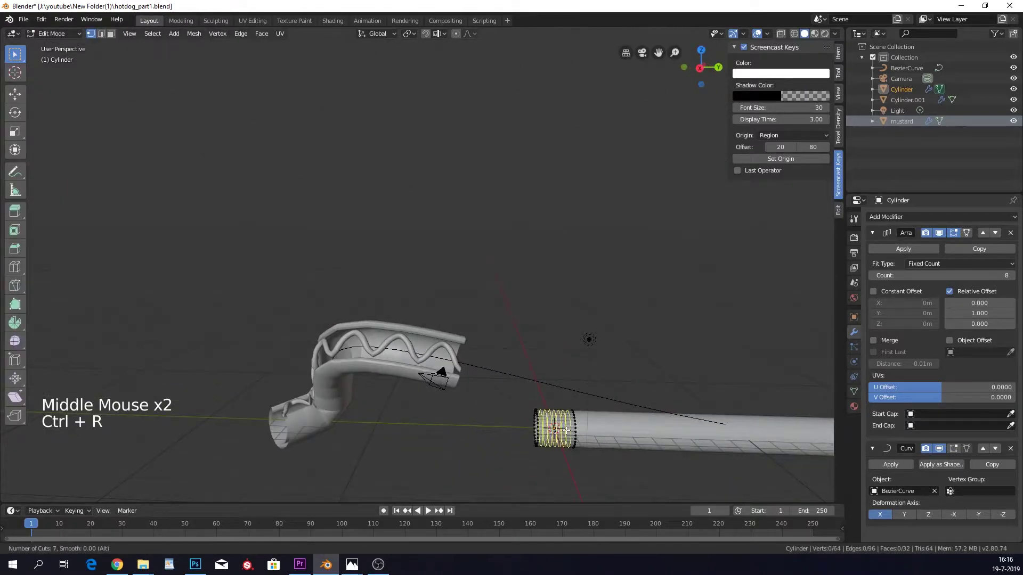
click(566, 430)
right_click(565, 430)
key(Tab)
middle_drag(465, 379, 484, 309)
scroll(445, 361, up, 3)
scroll(470, 346, up, 2)
scroll(449, 347, up, 1)
right_drag(450, 348, 468, 341)
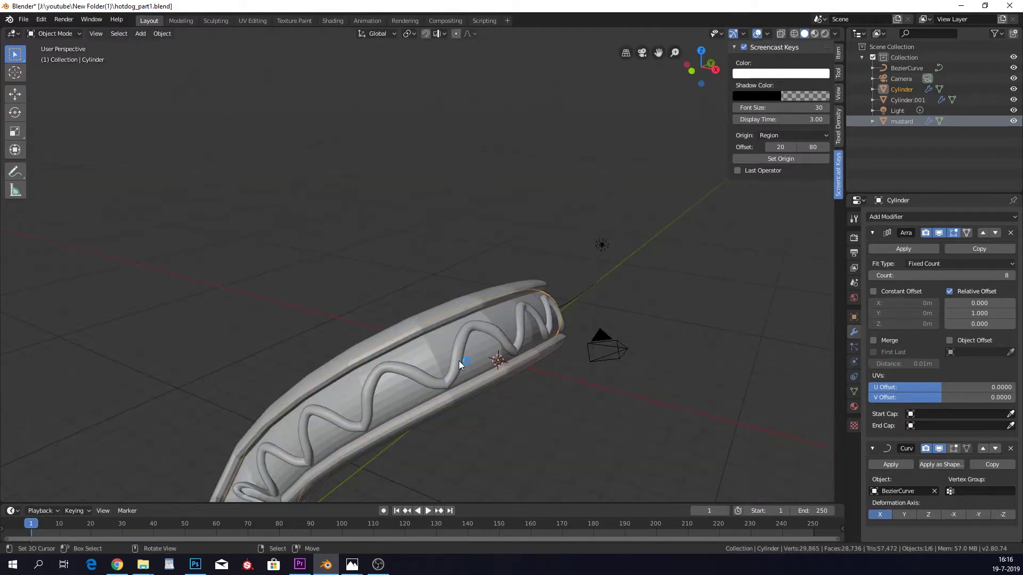
middle_drag(459, 361, 417, 312)
- Add a Subdivision Surface modifier to the Cylinder
scroll(494, 388, down, 3)
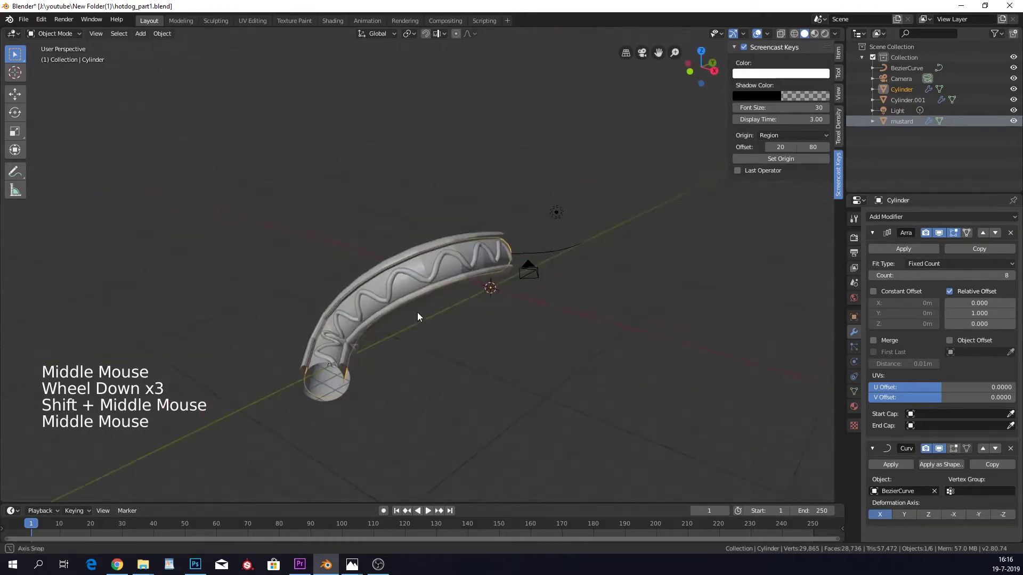
middle_drag(507, 294, 464, 295)
scroll(462, 291, up, 5)
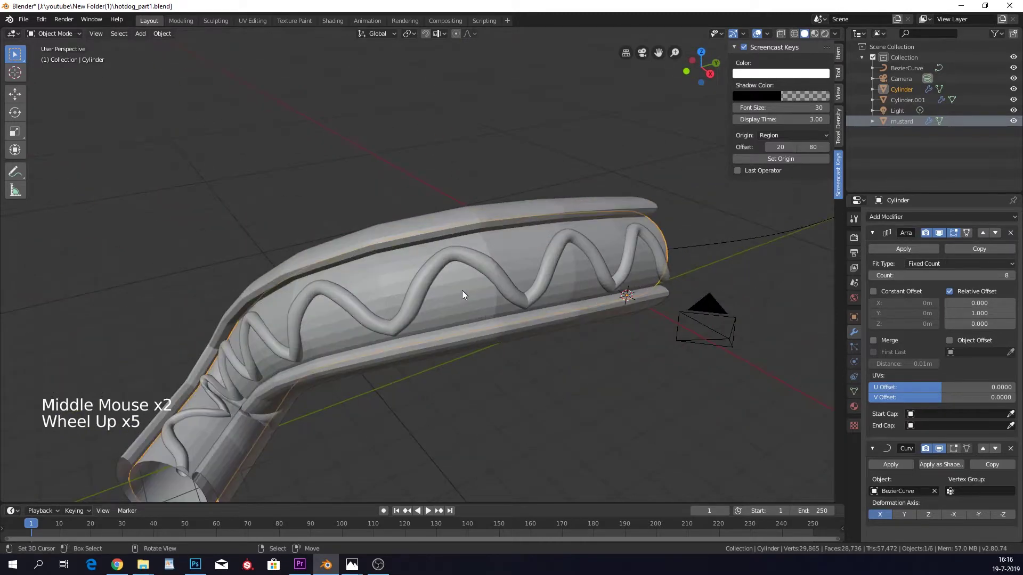
click(924, 219)
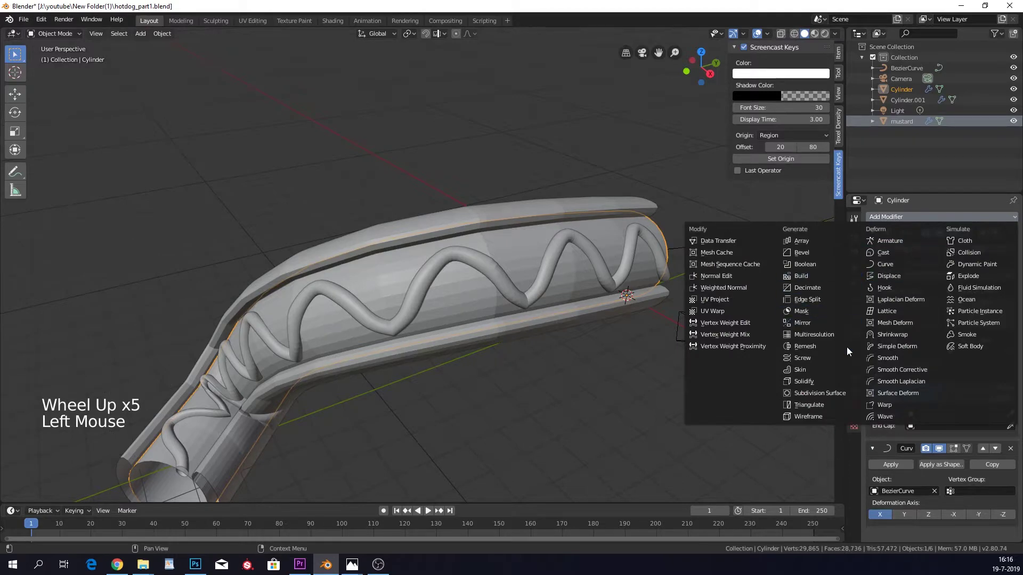
click(845, 395)
- Preview viewport subdivision level 2, then set it back to 1, keeping render at 2
scroll(959, 447, down, 11)
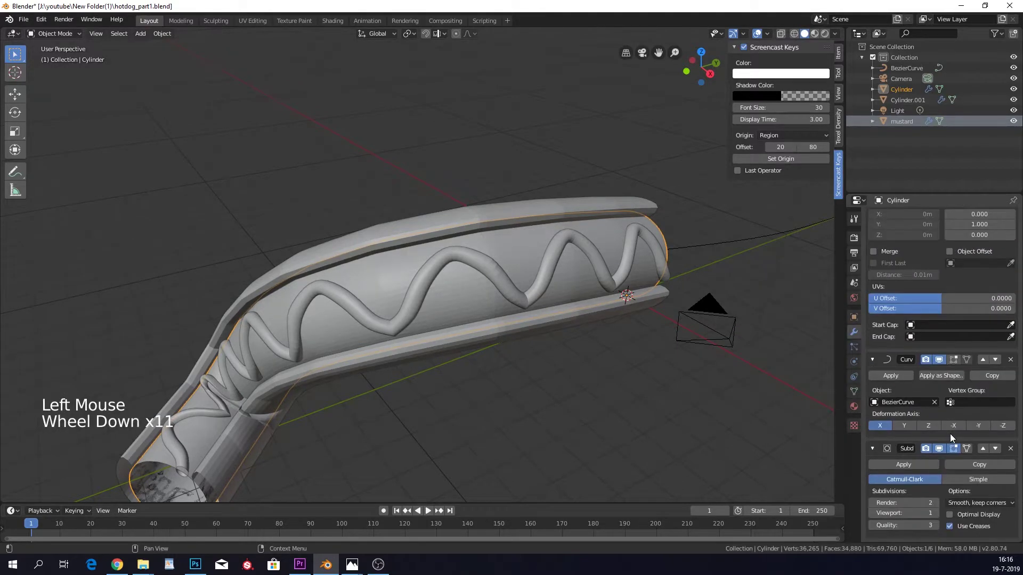
middle_drag(545, 306, 658, 310)
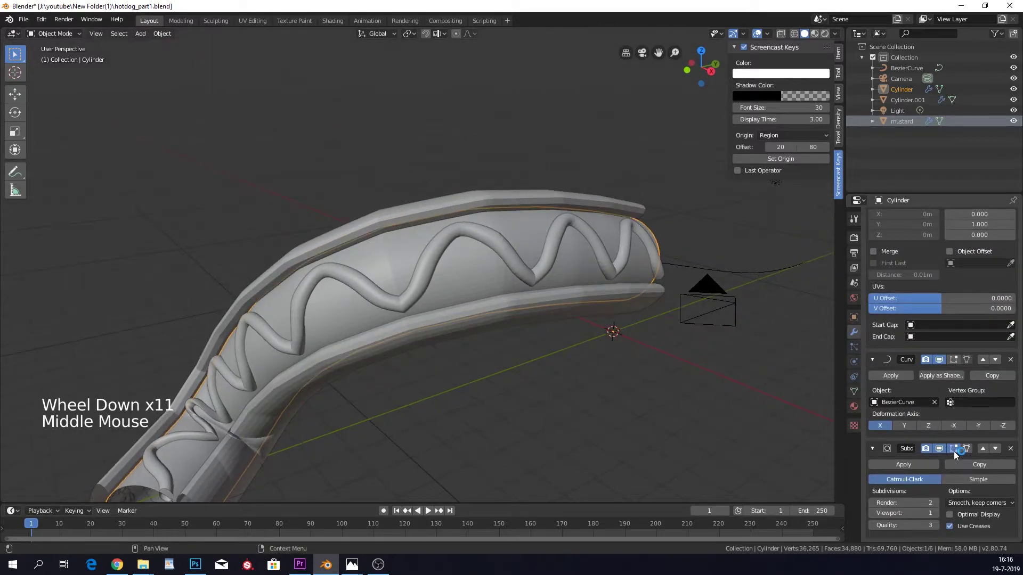
click(936, 513)
middle_drag(640, 352, 586, 313)
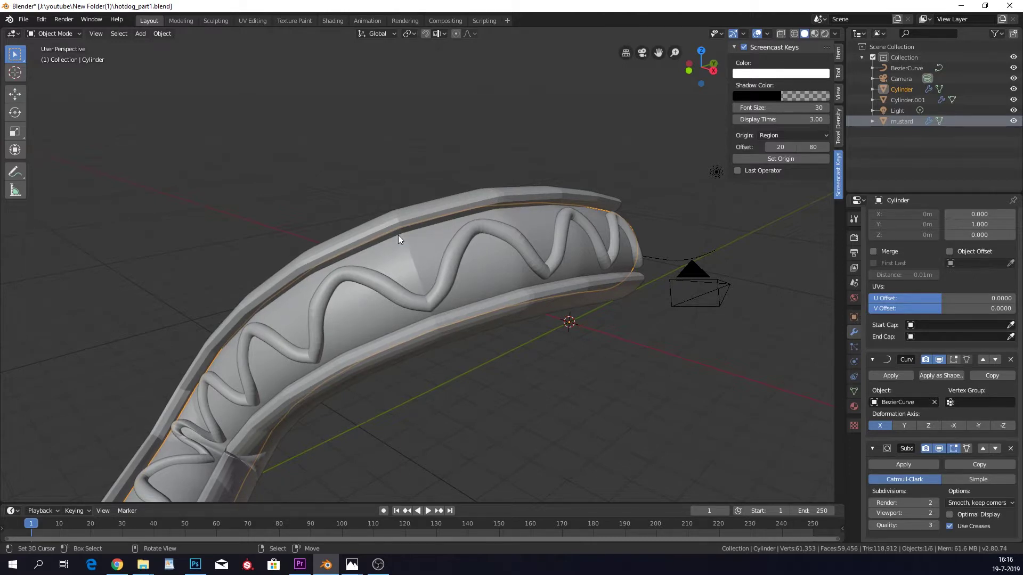
click(874, 513)
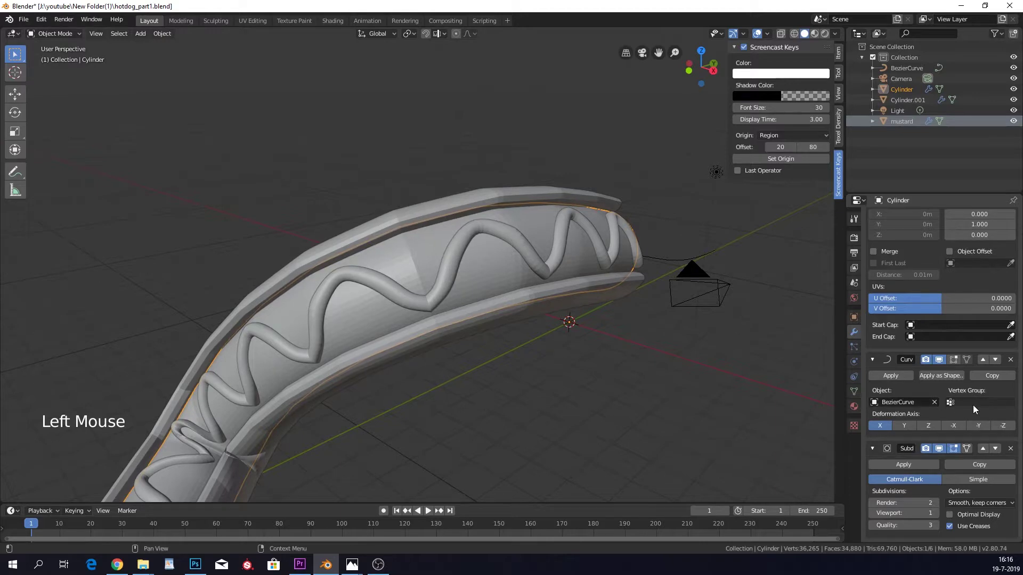
- Enable Merge in the Cylinder's Array modifier with a 0.01m distance
scroll(955, 235, up, 7)
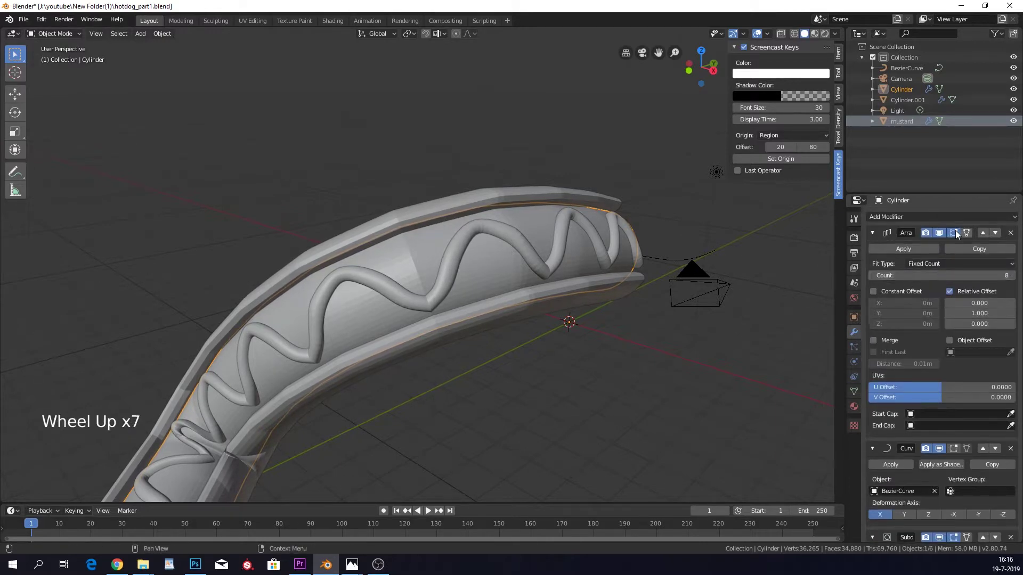
click(900, 339)
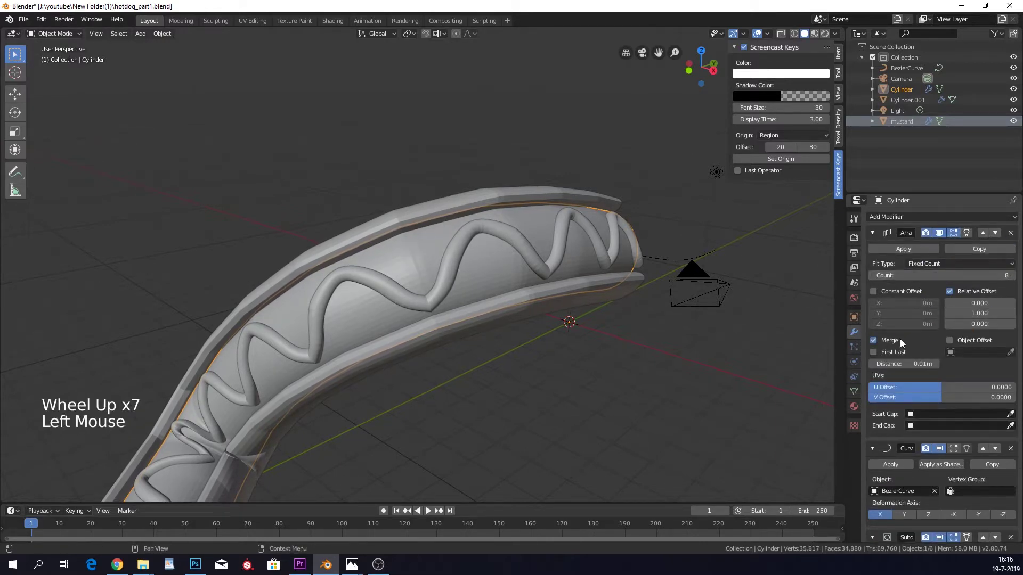
click(900, 339)
click(900, 337)
click(900, 338)
click(900, 338)
click(900, 338)
click(900, 337)
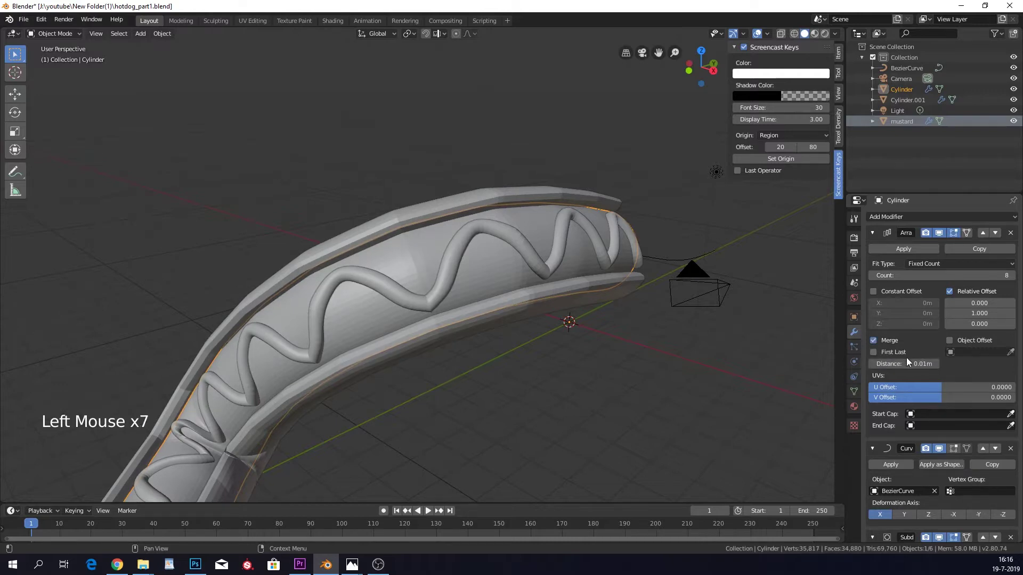
drag(914, 364, 906, 364)
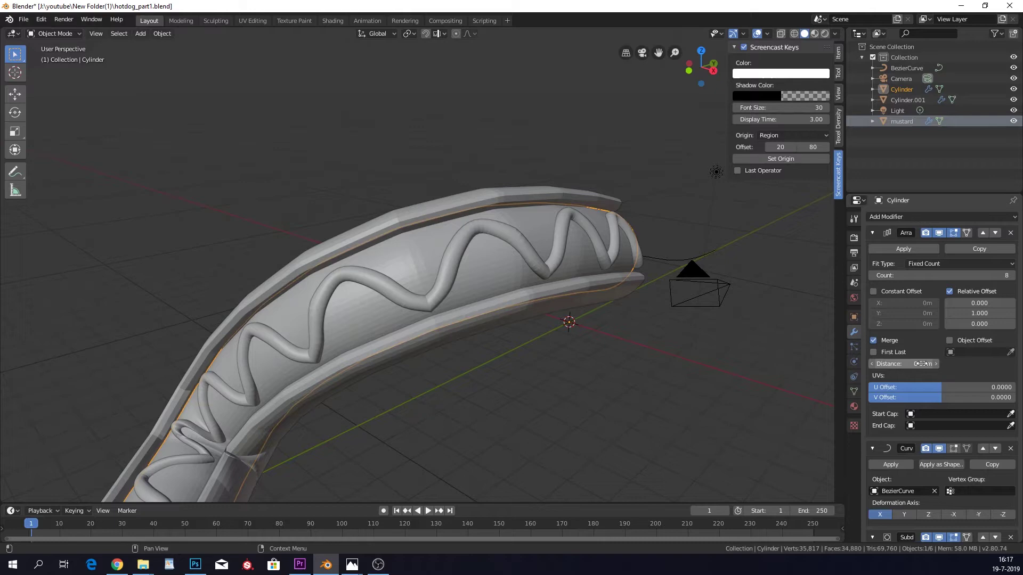
- Enable Merge in Cylinder.001's Array modifier and shade Cylinder.001 smooth
middle_drag(603, 274, 520, 270)
right_click(520, 270)
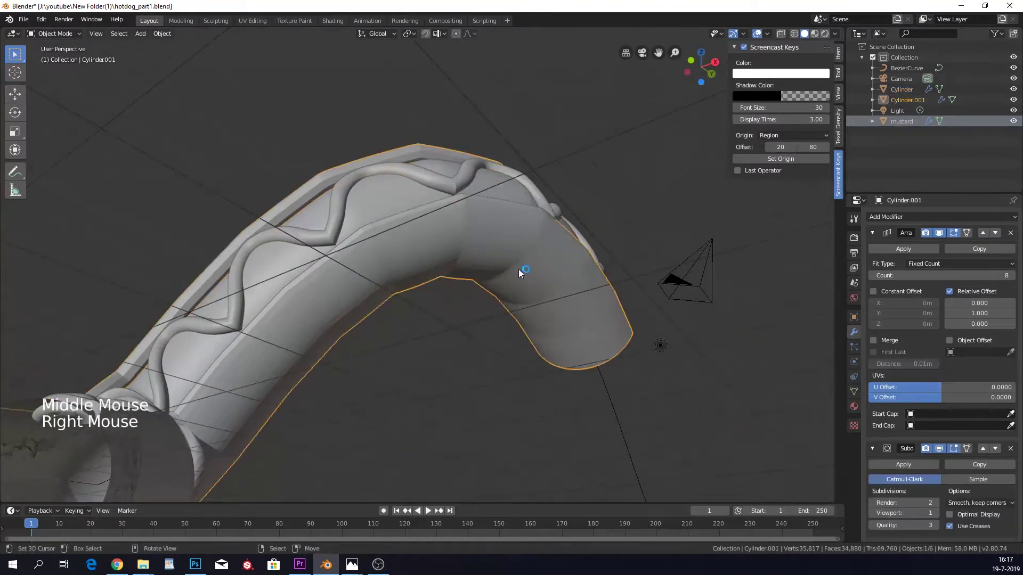
click(883, 340)
middle_drag(619, 268, 574, 226)
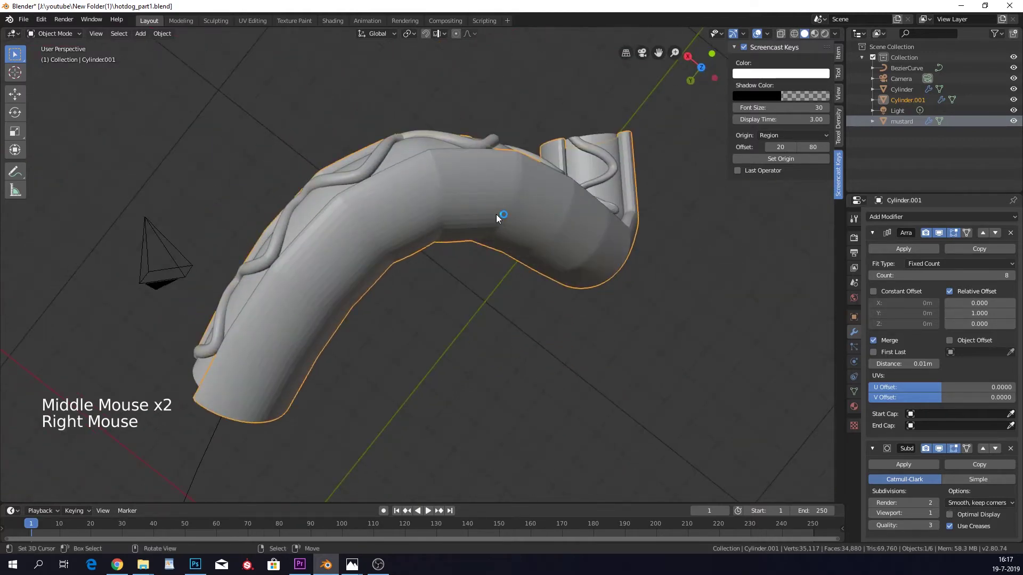
middle_drag(496, 214, 441, 254)
key(w)
click(484, 203)
- Apply Shade Smooth to the Cylinder and the mustard objects
right_click(441, 255)
key(w)
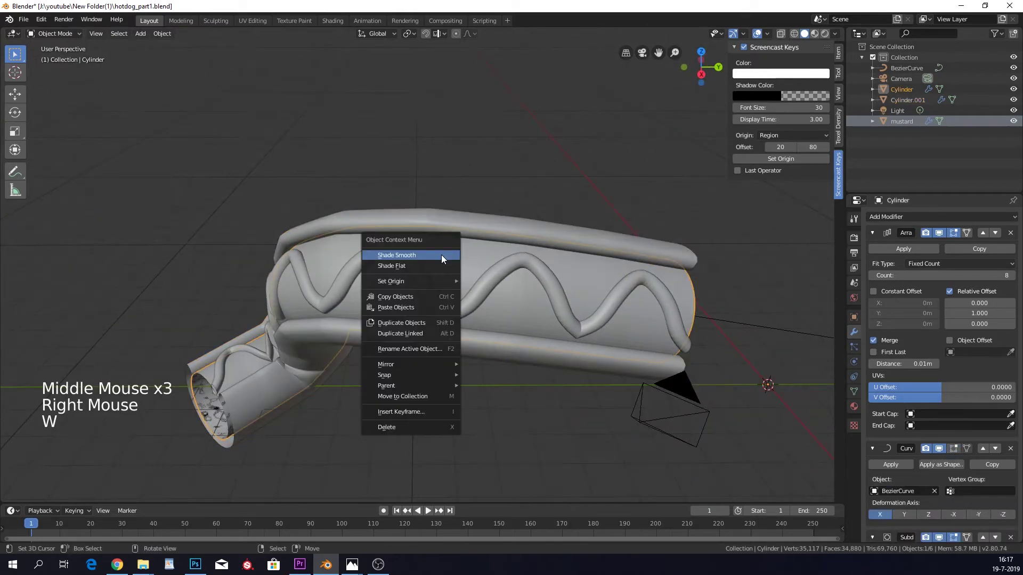
click(441, 255)
scroll(458, 267, down, 6)
right_click(458, 266)
key(w)
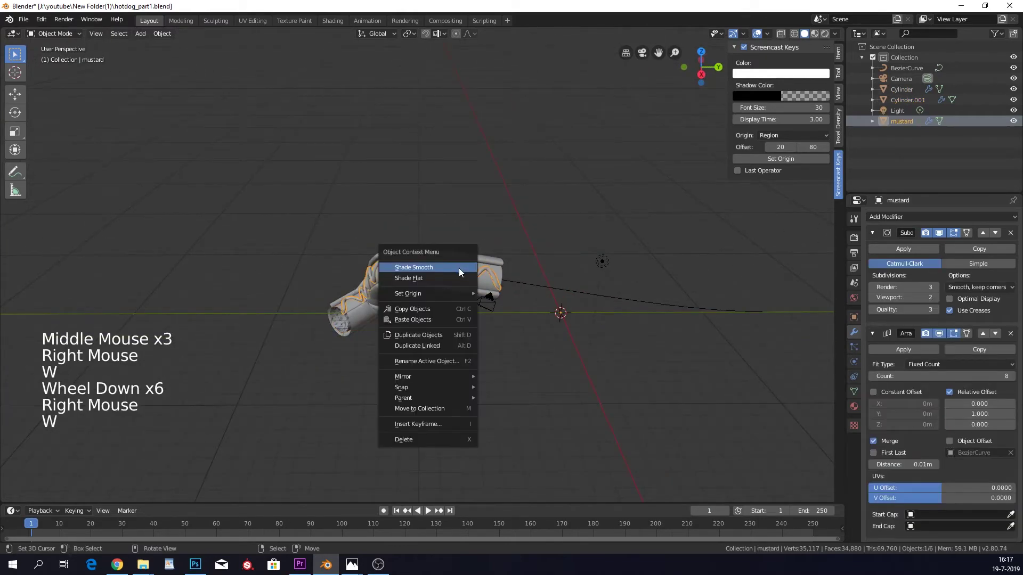
click(459, 268)
shift+middle_drag(459, 267, 585, 217)
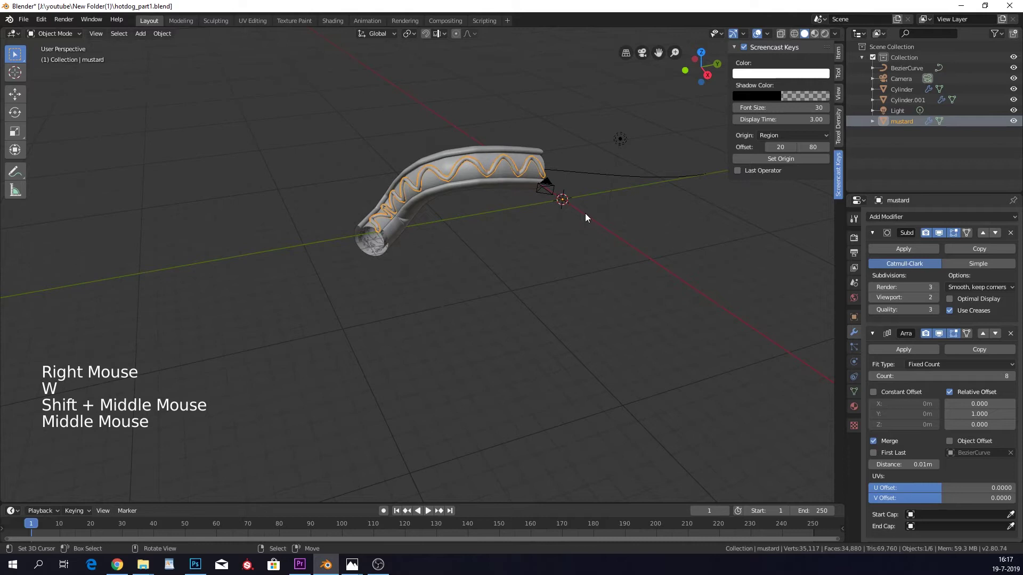
middle_drag(588, 218, 595, 198)
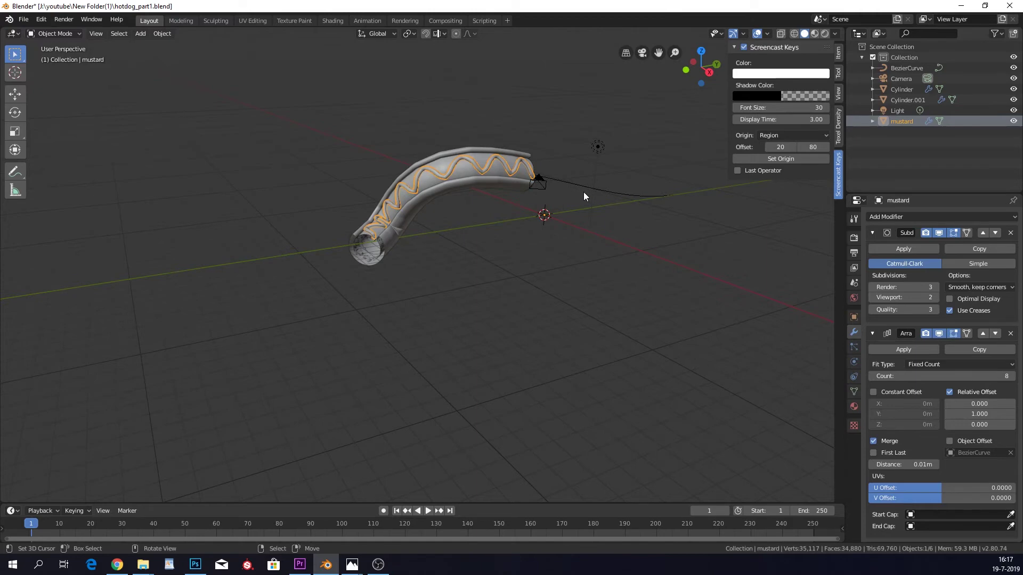
- Compare the model against the test_hotdog.png reference image, then return to Blender
key(alt+Tab)
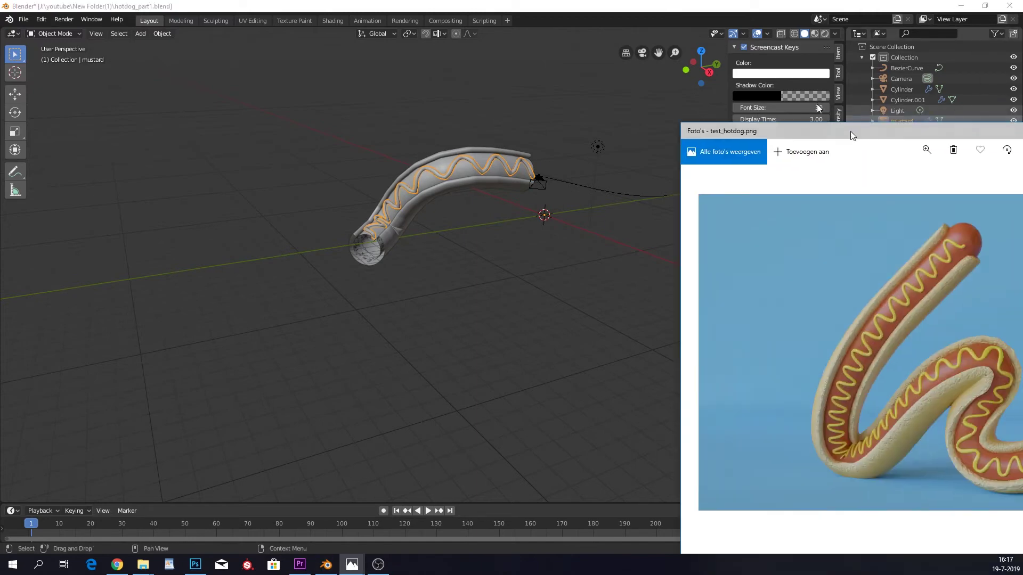
double_click(850, 132)
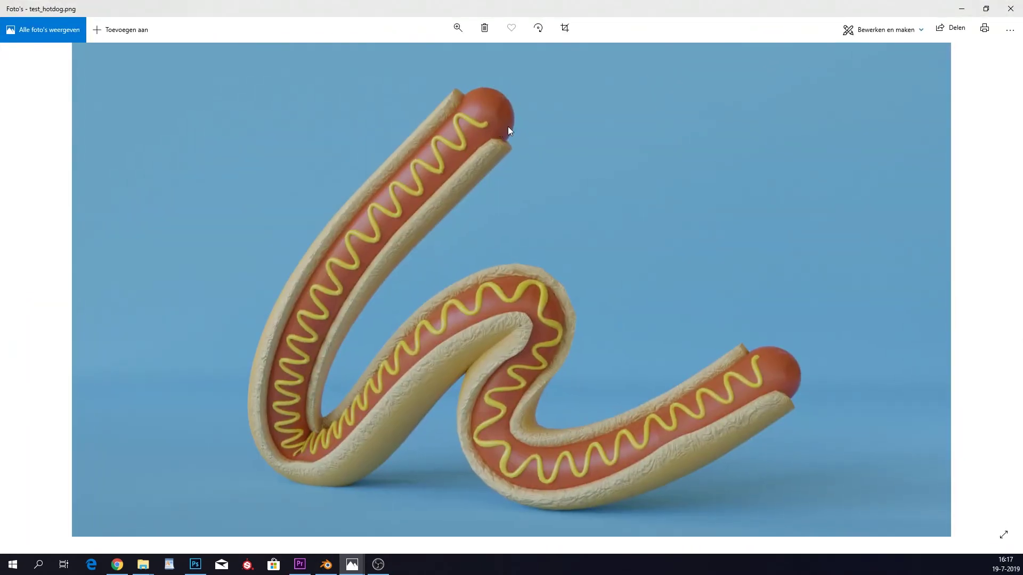
key(alt+Tab)
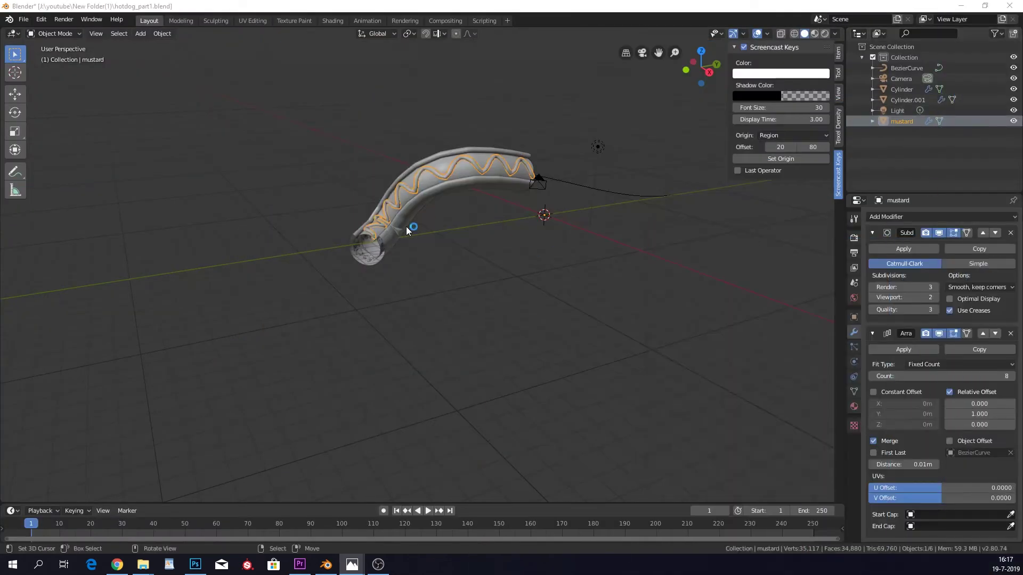
middle_drag(497, 216, 487, 271)
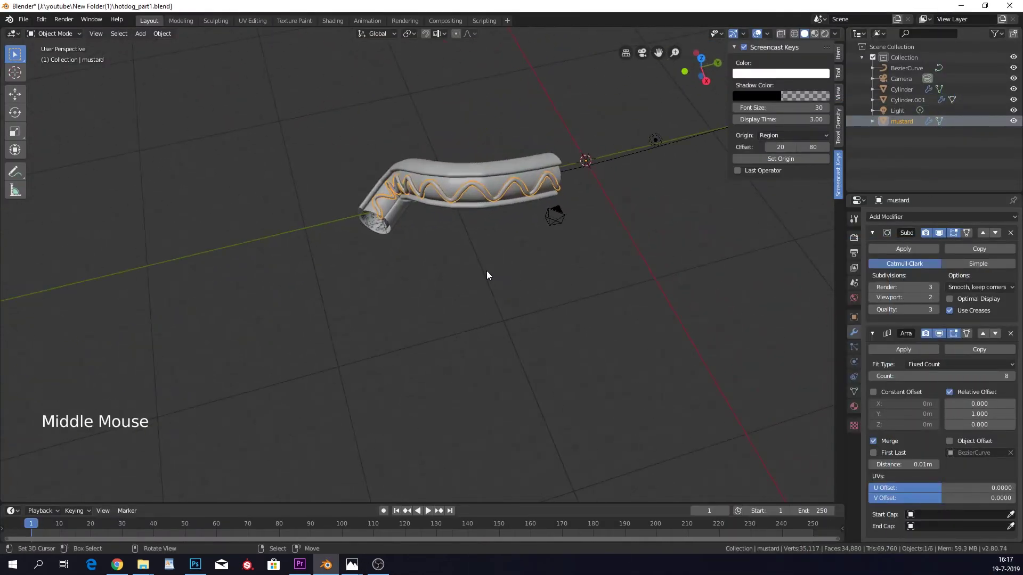